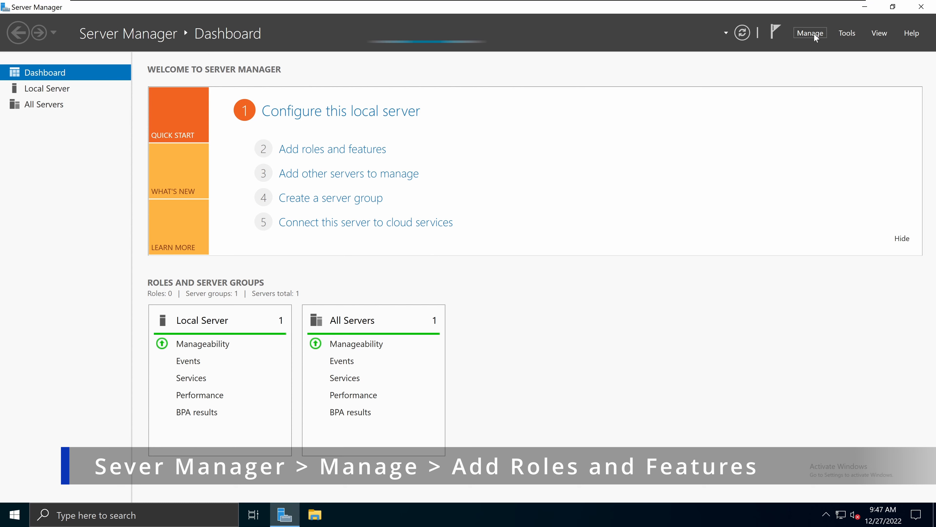
Start adding roles and features as a role-based or feature-based installation on SSServ2022 from the server pool.
left_click(818, 32)
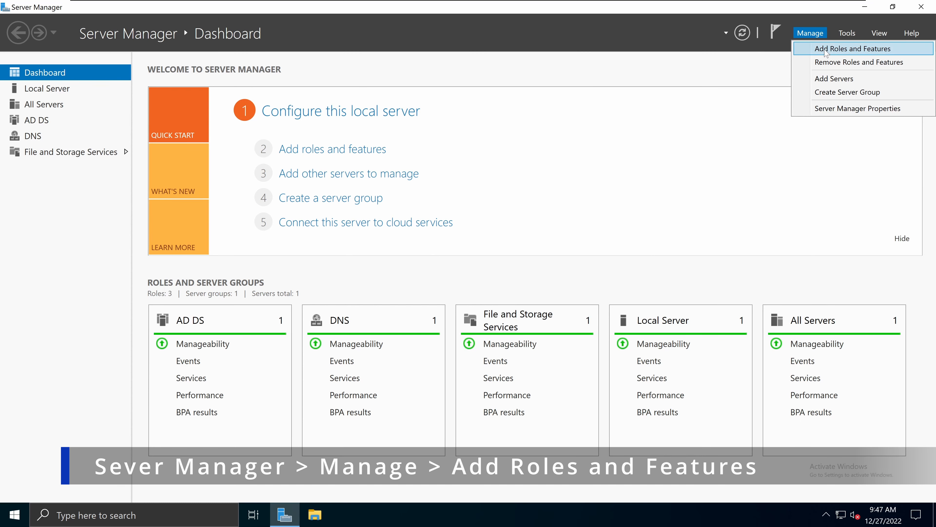
left_click(844, 50)
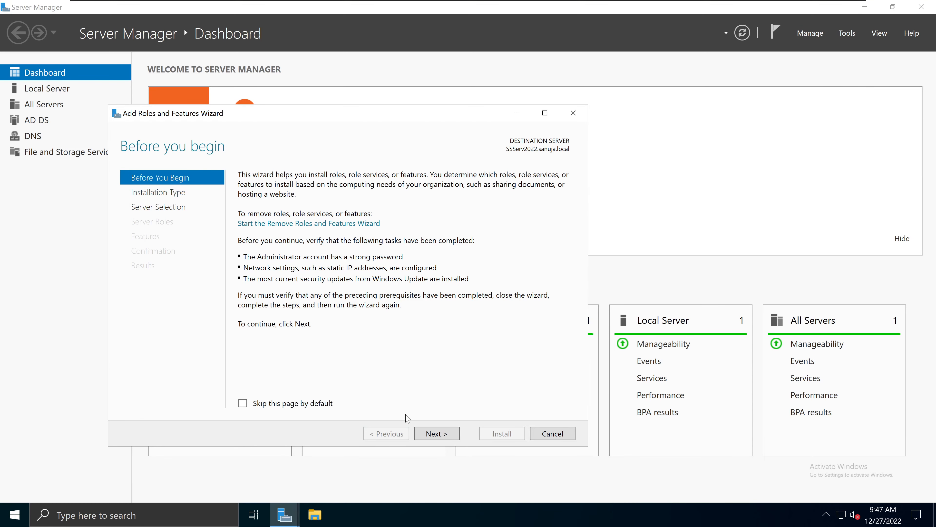
left_click(437, 434)
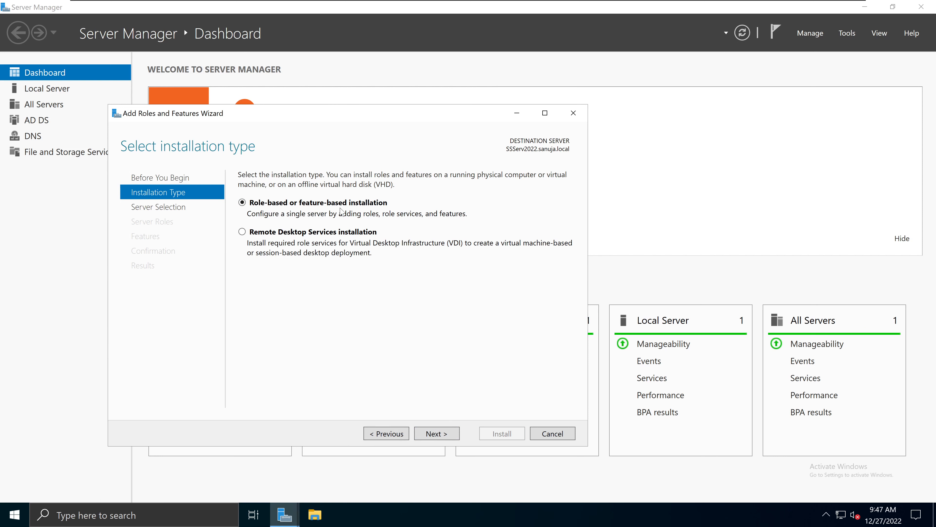
left_click(444, 433)
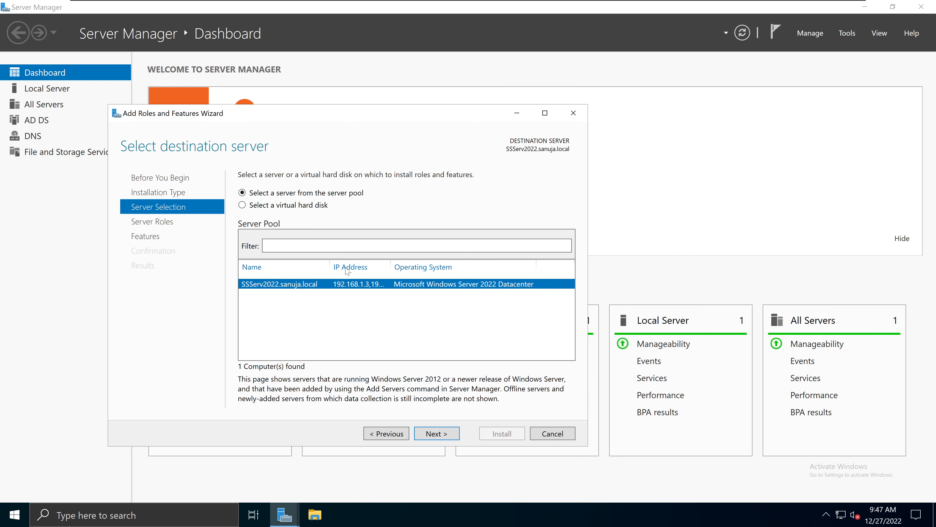
left_click(444, 438)
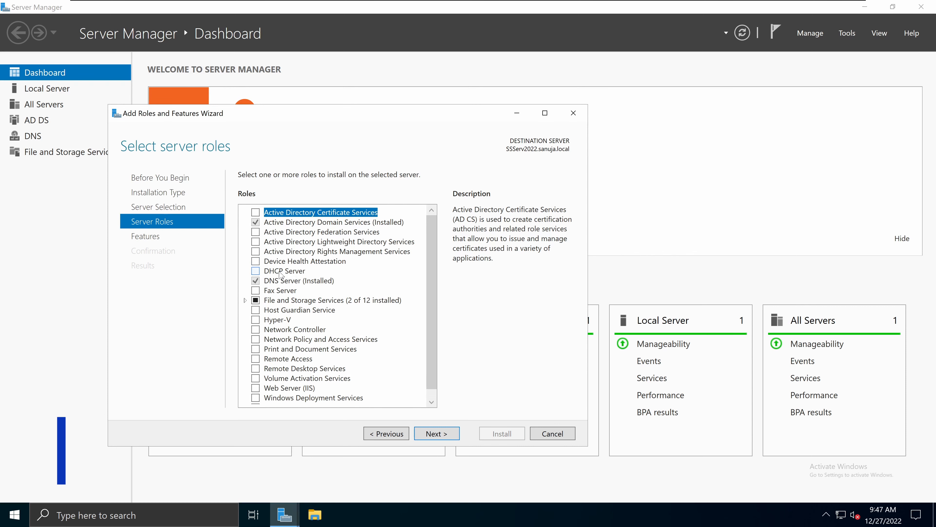
Select the DHCP Server role with its required management tools and proceed to the installation confirmation without adding other features.
left_click(287, 272)
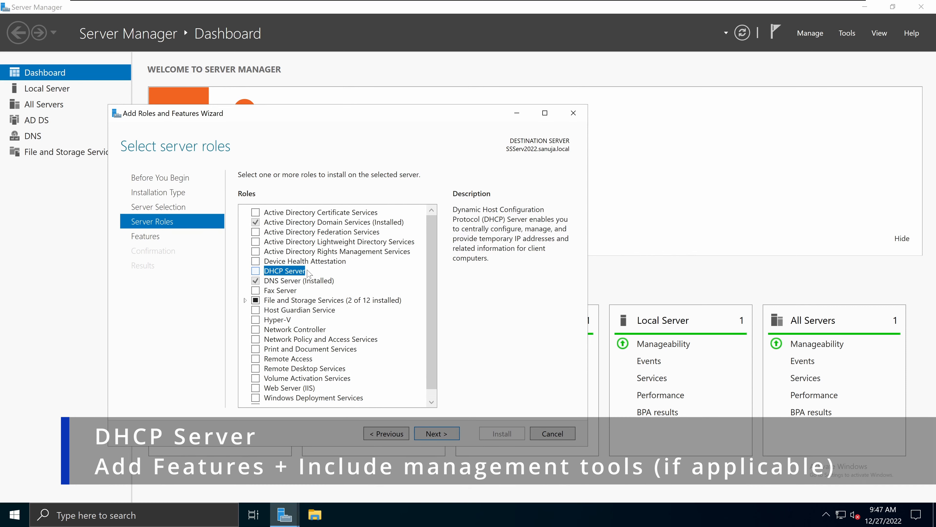
left_click(255, 271)
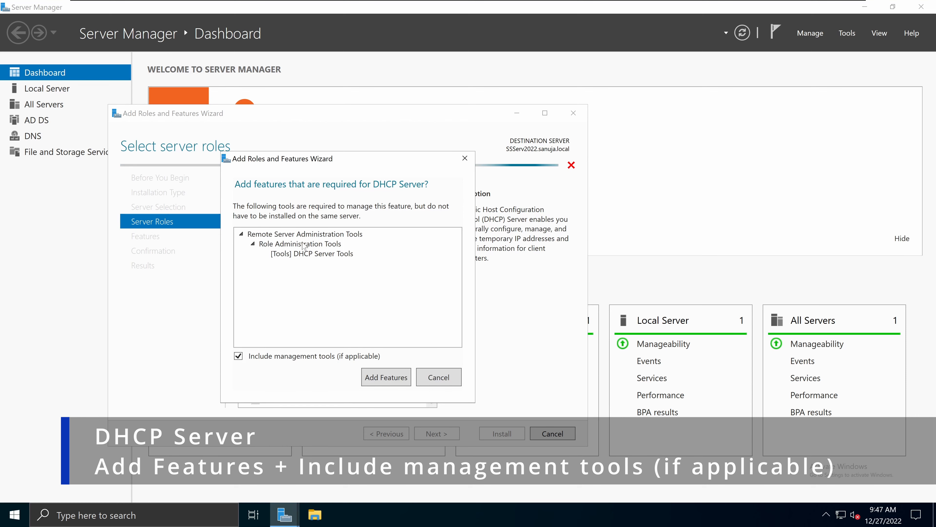
left_click(383, 382)
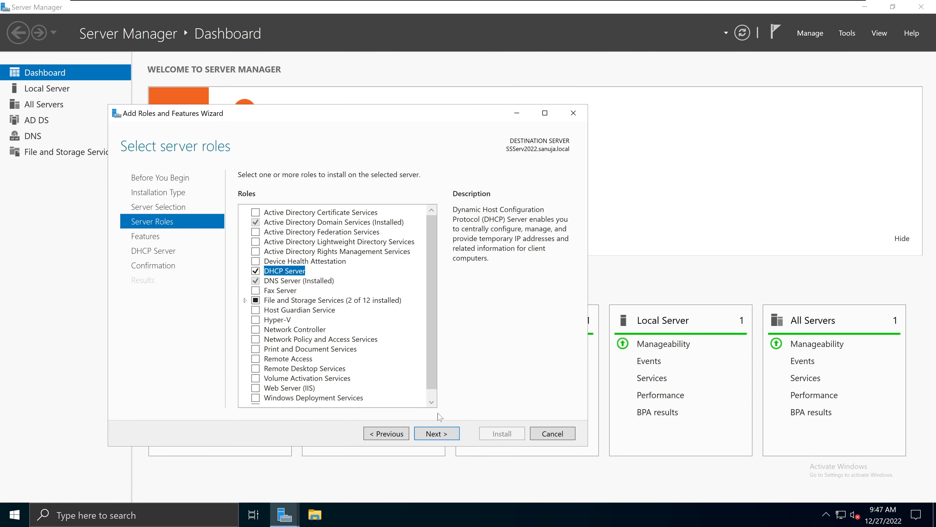
left_click(449, 437)
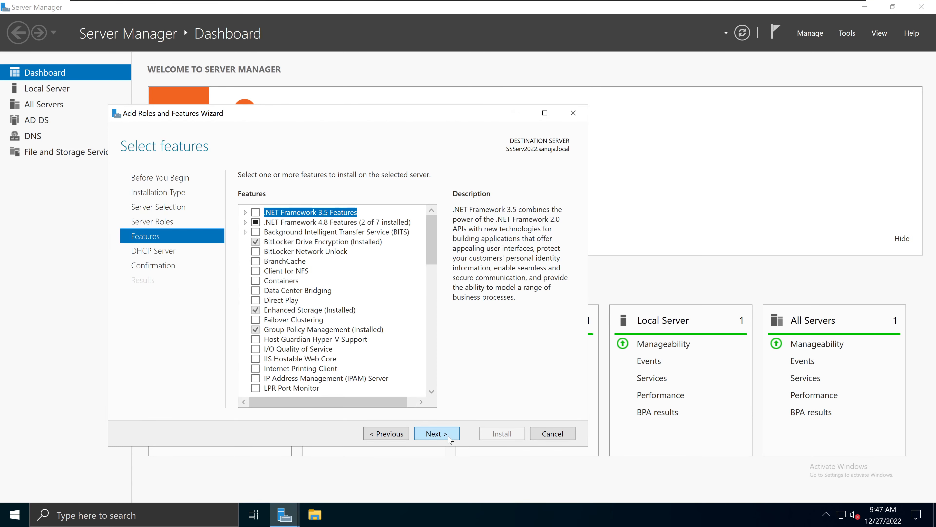
left_click(449, 437)
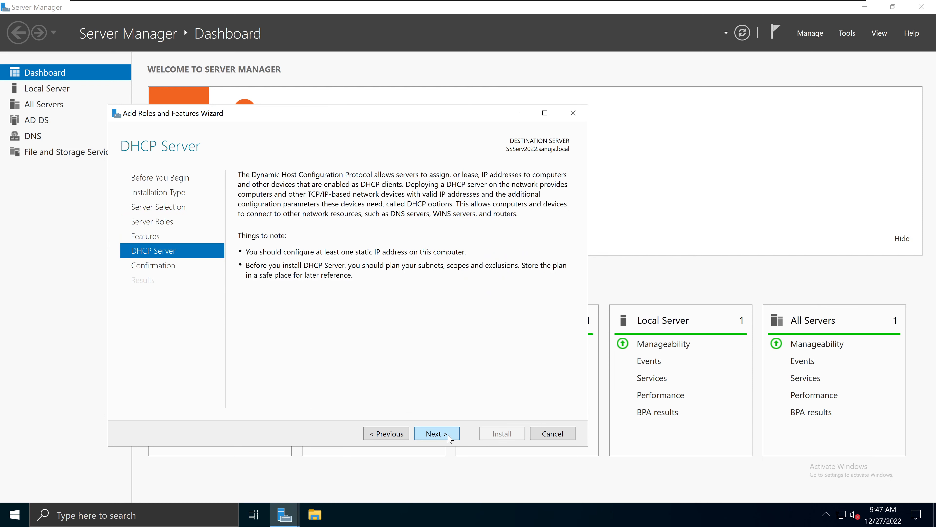
left_click(436, 433)
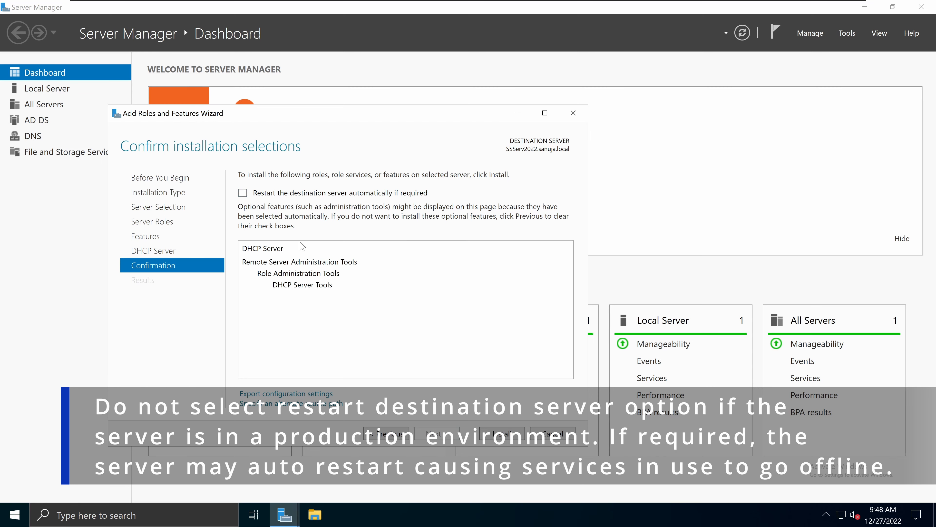
Allow the destination server to restart automatically if required and install the DHCP Server role.
left_click(243, 193)
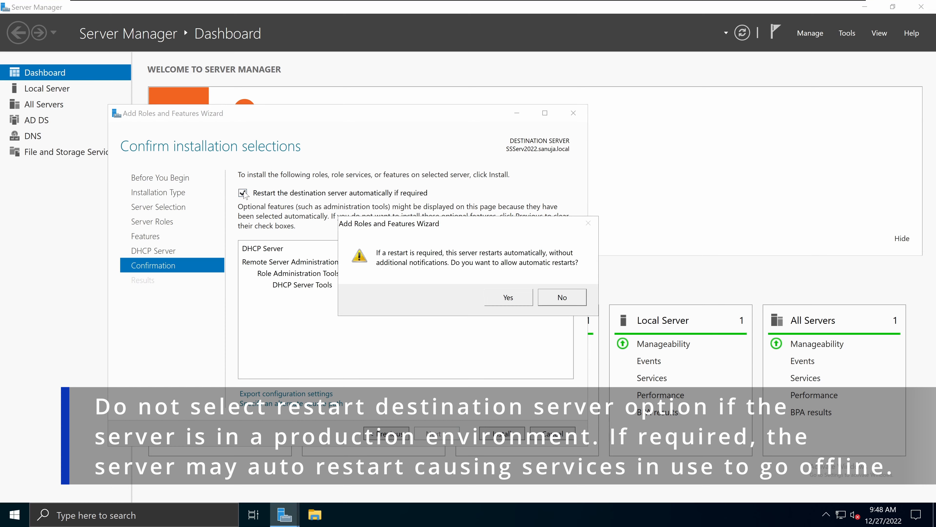
left_click(510, 301)
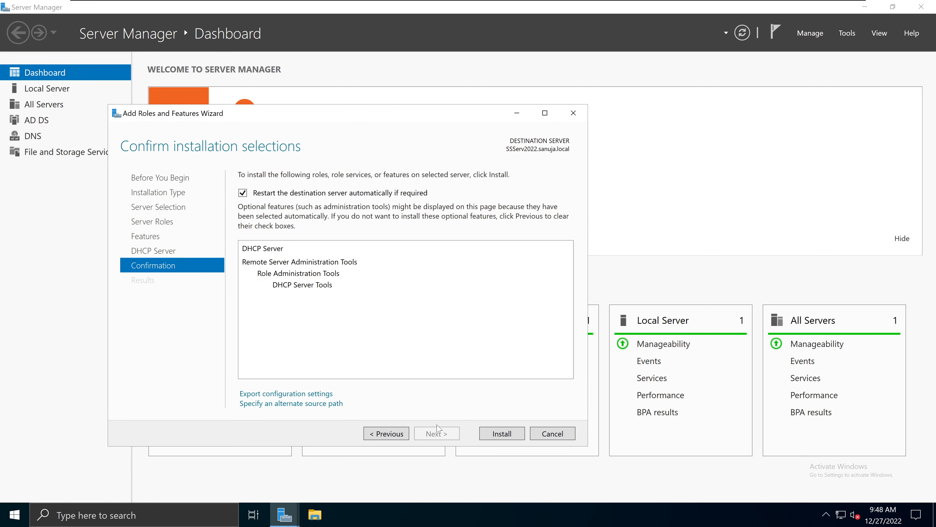
left_click(502, 433)
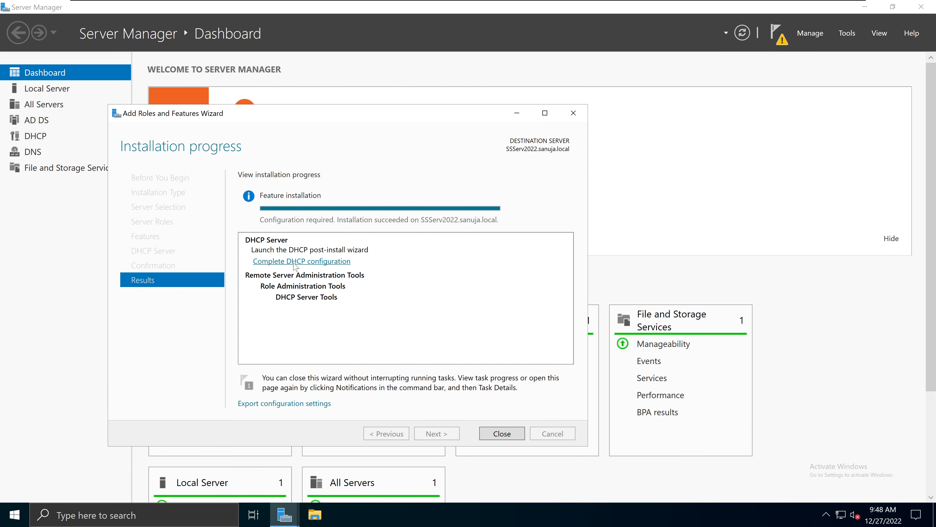
Complete the DHCP post-install configuration, authorizing the server with the preset domain administrator credentials, and close both wizards.
left_click(321, 264)
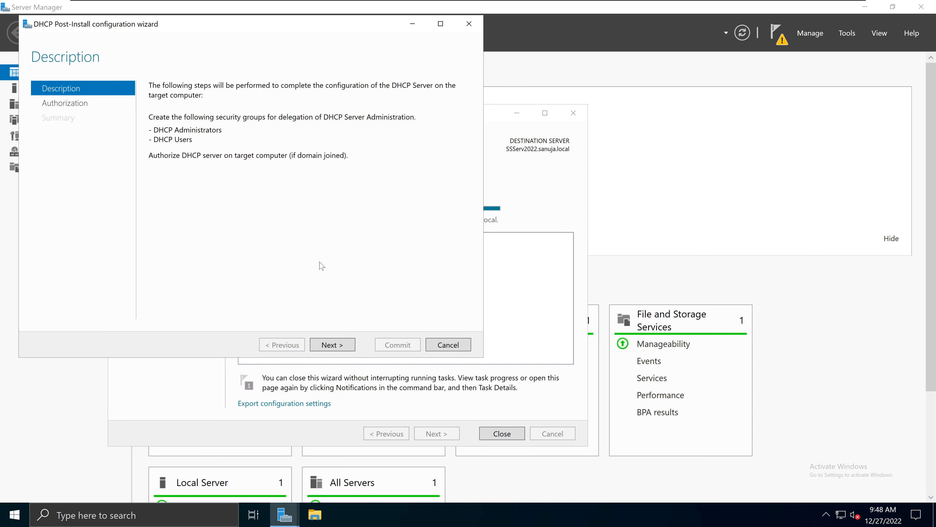
left_click_drag(310, 24, 569, 104)
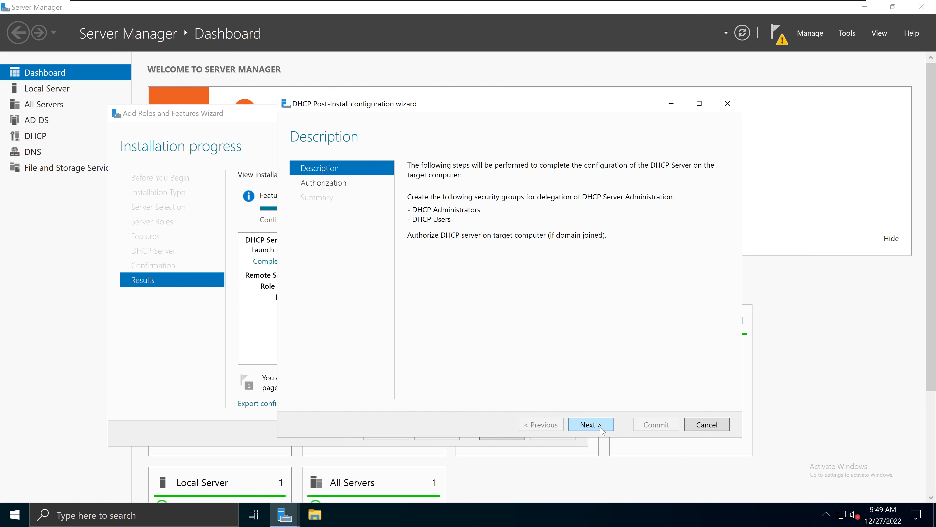
left_click(591, 424)
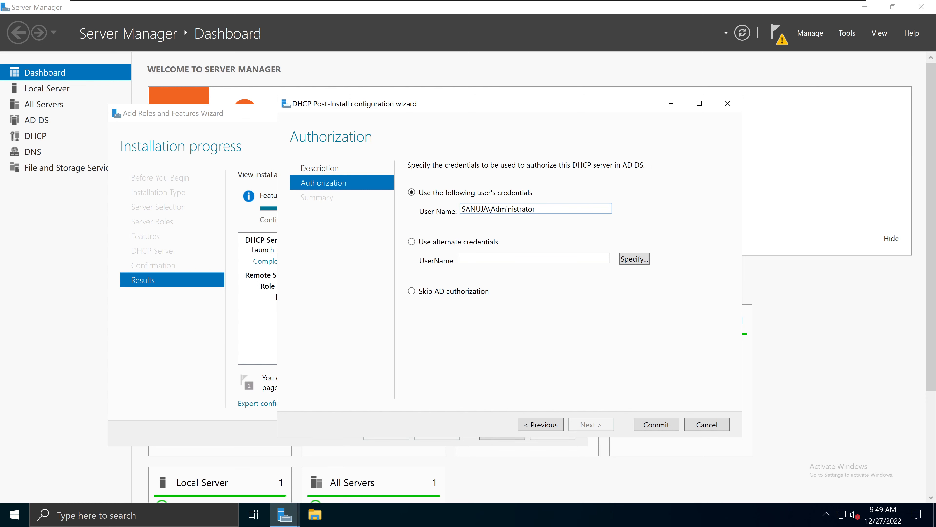
left_click(659, 427)
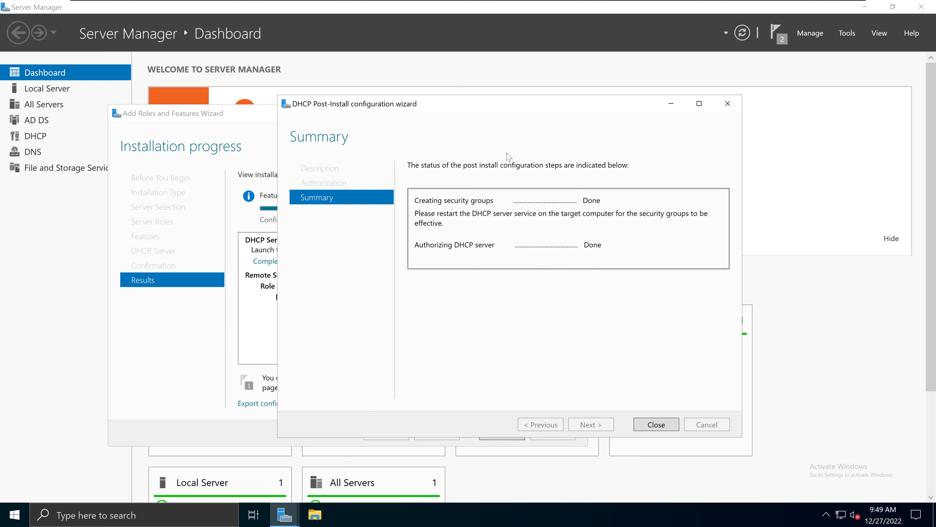
left_click(656, 425)
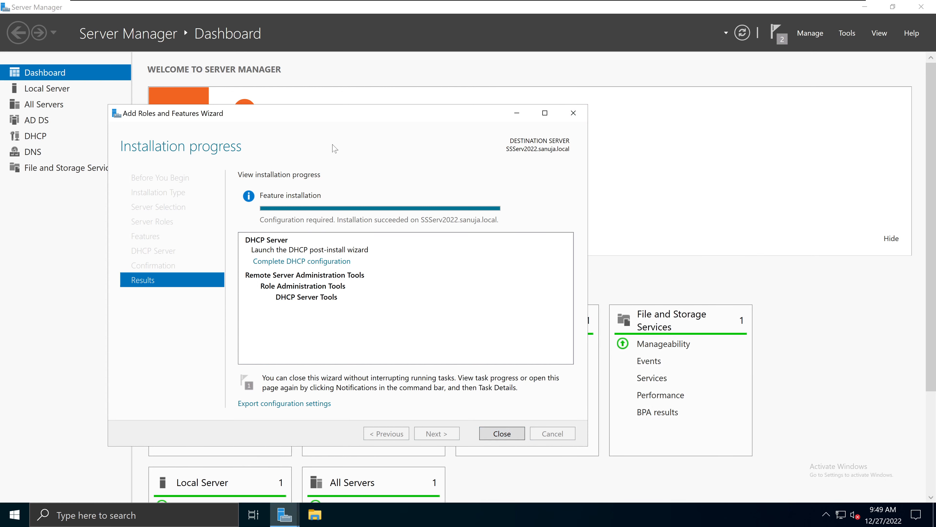
left_click(510, 439)
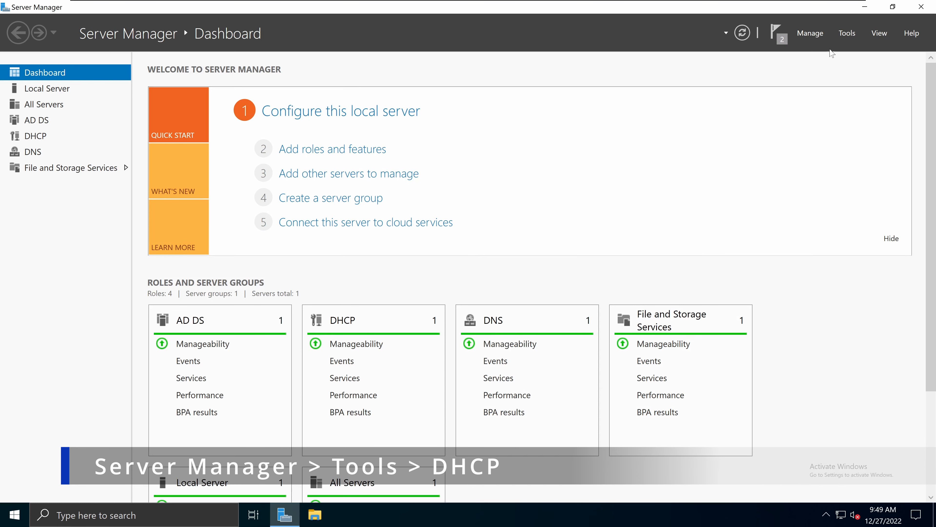
Open the DHCP management console maximized, widen its tree, and expand and select the local server.
left_click(854, 34)
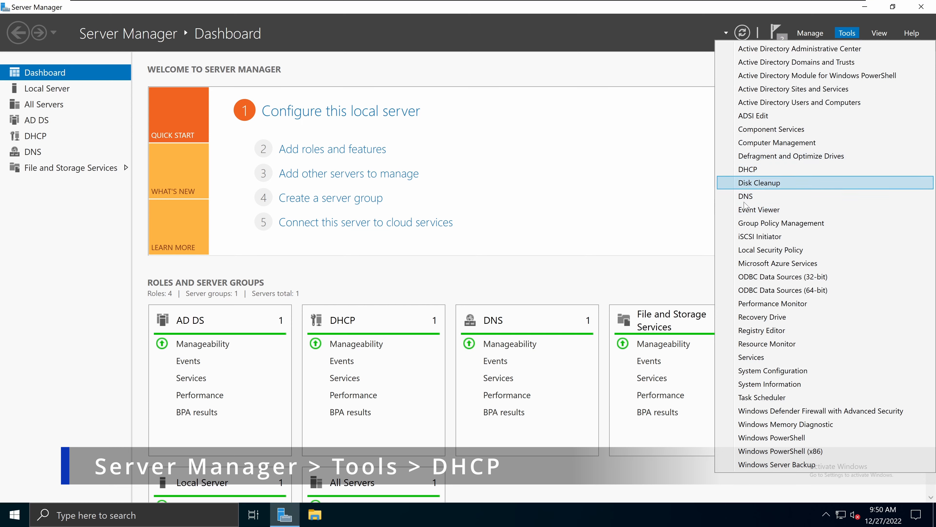
left_click(777, 170)
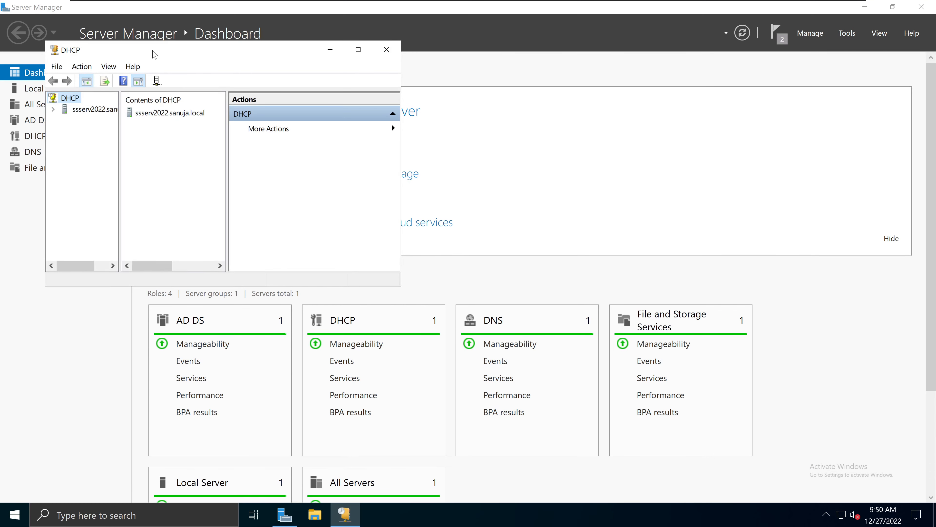
double_click(154, 55)
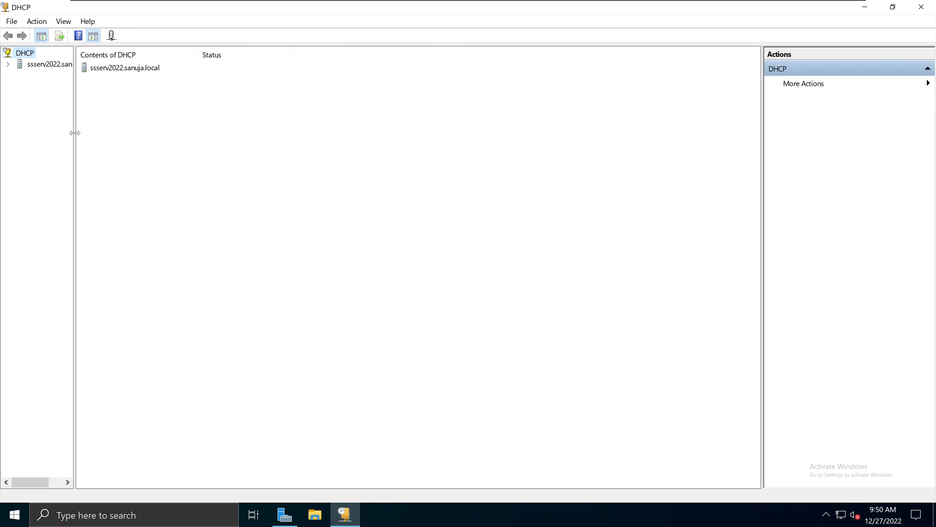
left_click_drag(75, 133, 125, 151)
left_click(8, 64)
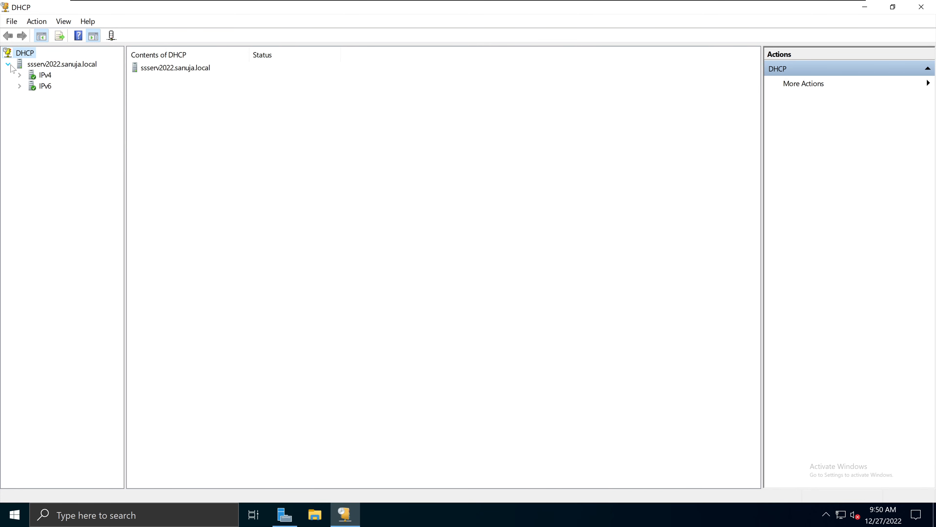
left_click(32, 67)
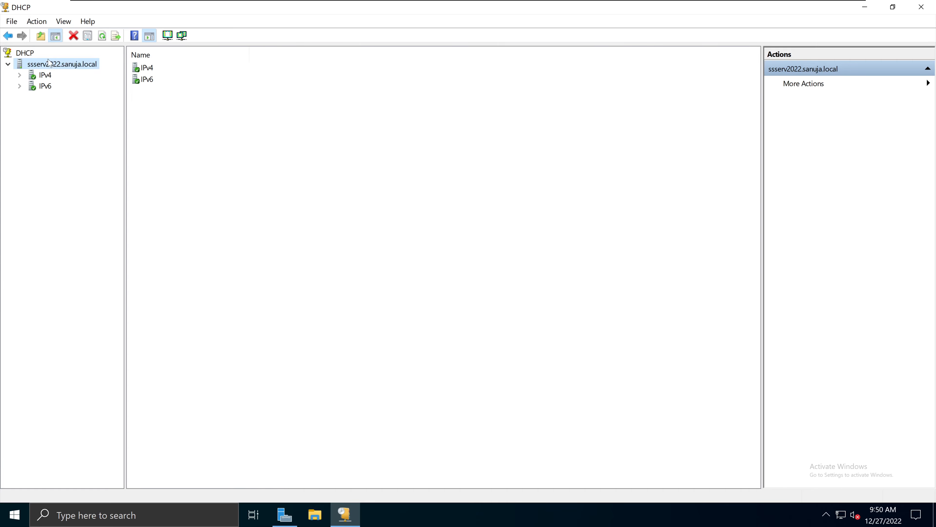
Compare the server listed in the DHCP console with the computer name and domain in Server Manager's Local Server properties.
left_click(892, 6)
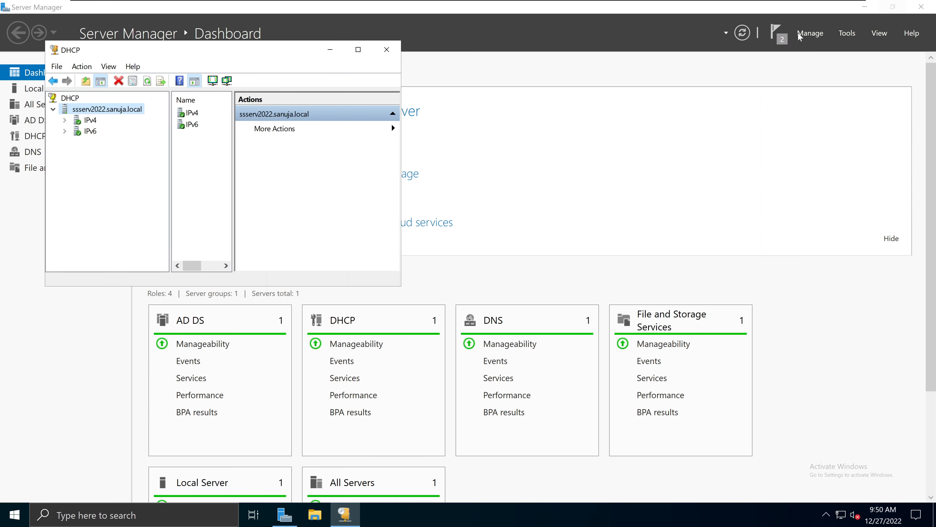
left_click_drag(303, 58, 647, 106)
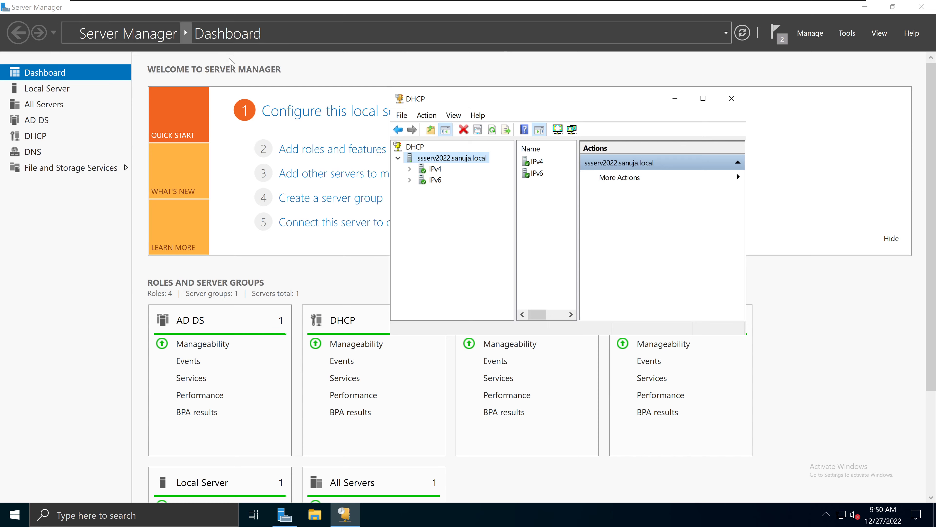
left_click(51, 88)
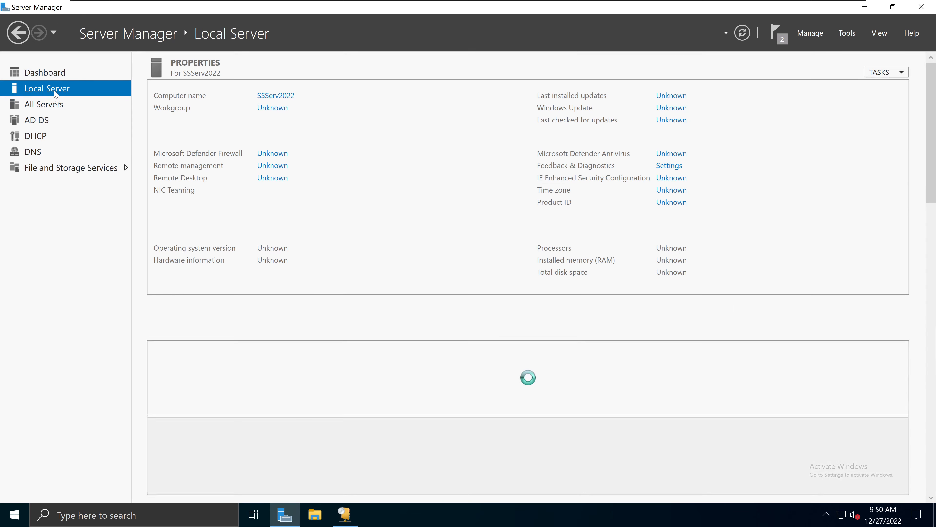
left_click(344, 514)
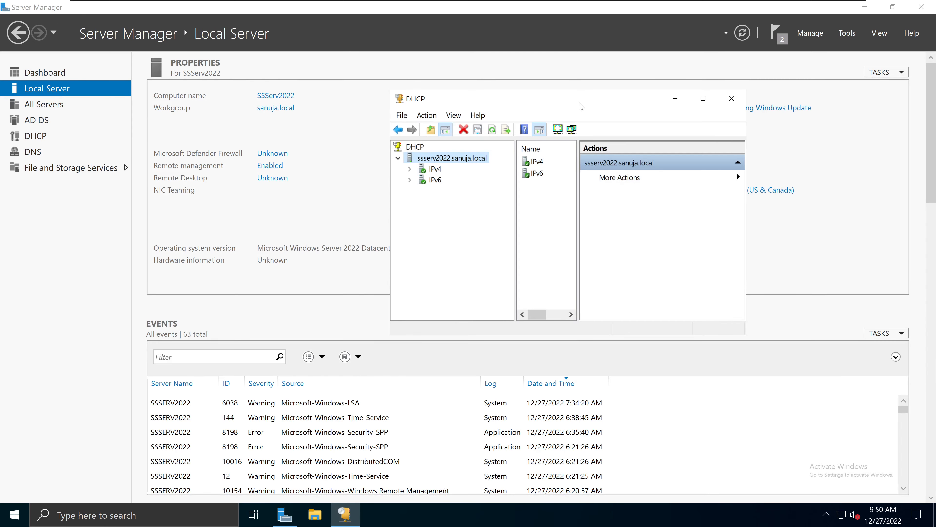
left_click_drag(583, 107, 374, 153)
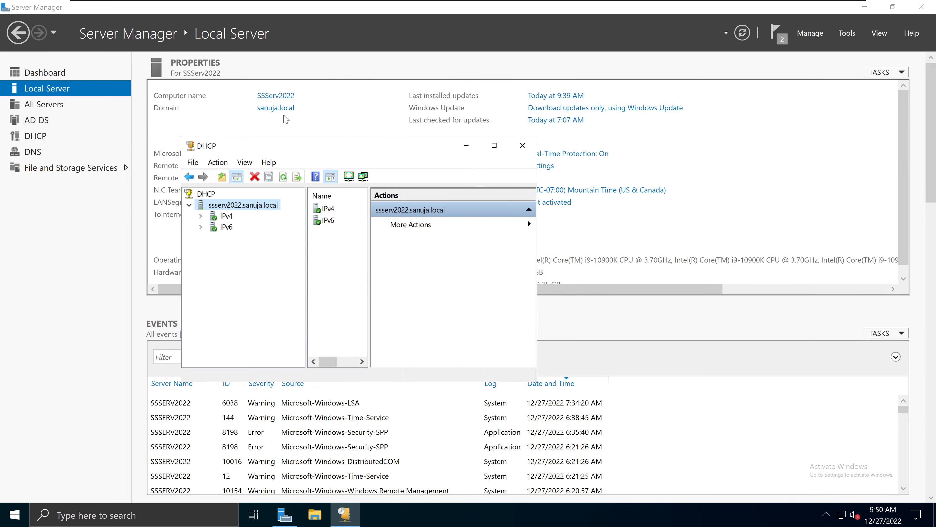
left_click_drag(536, 384, 837, 476)
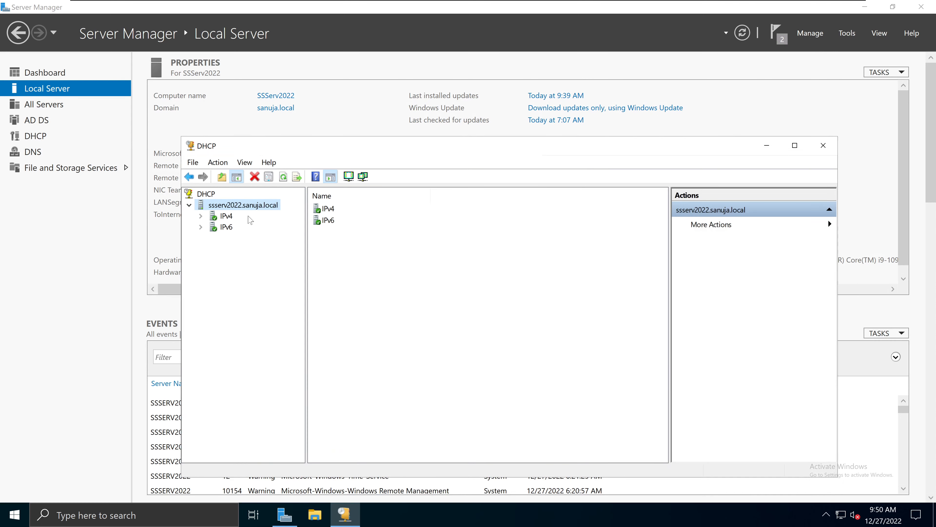
double_click(529, 153)
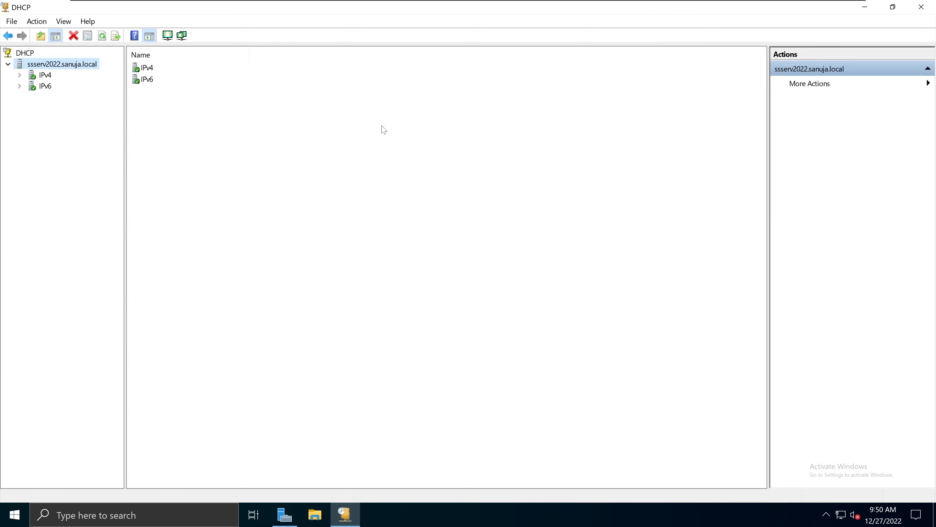
Expand the IPv4 node under the DHCP server and select it.
double_click(43, 76)
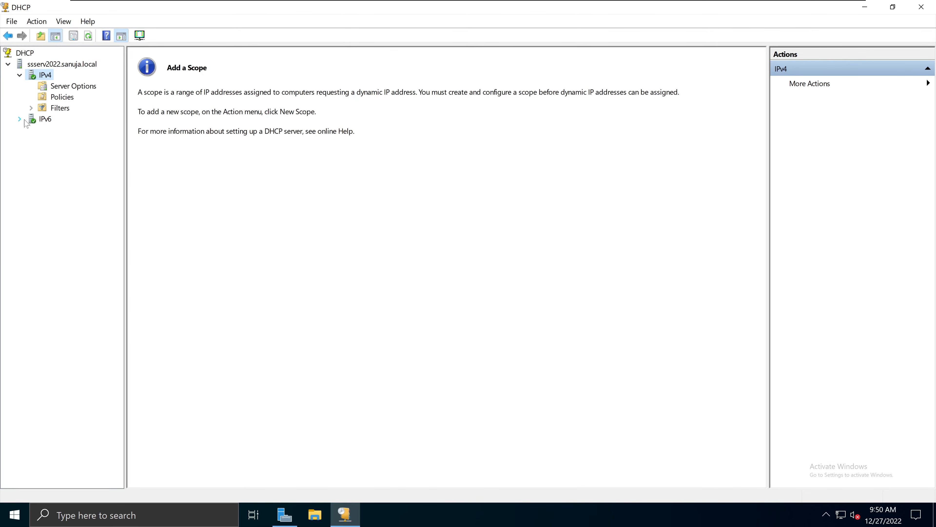
double_click(38, 121)
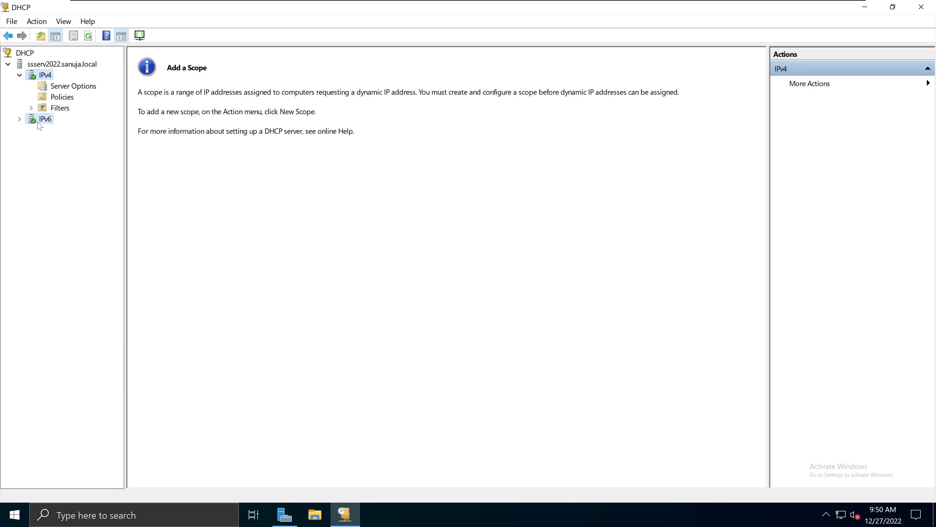
left_click(19, 119)
left_click(48, 76)
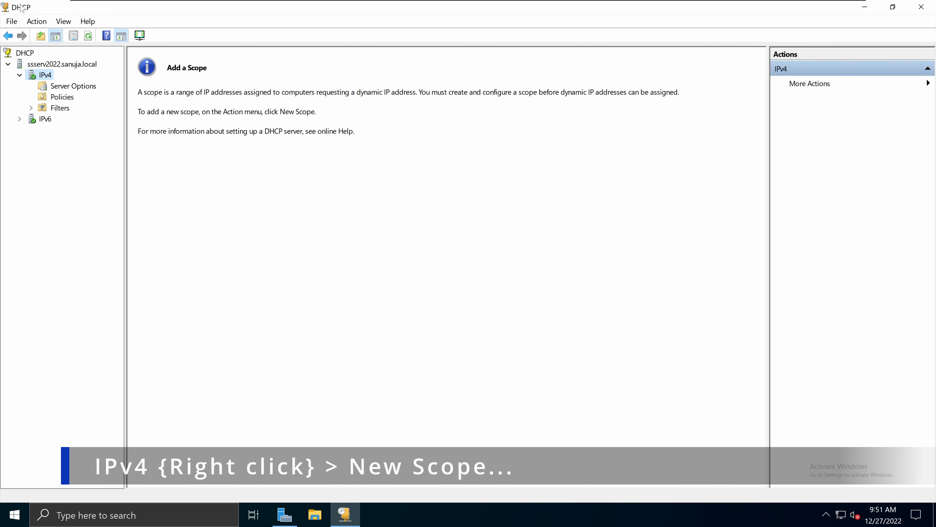
Start a new IPv4 scope named NetITGeeks with the description "NetITGeeks internal DHCP" and continue to its address range.
right_click(47, 76)
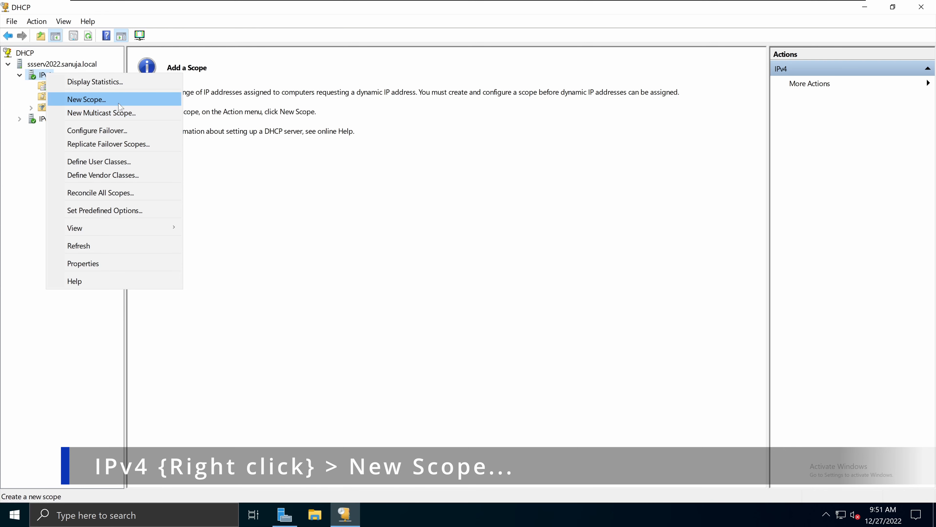
left_click(77, 99)
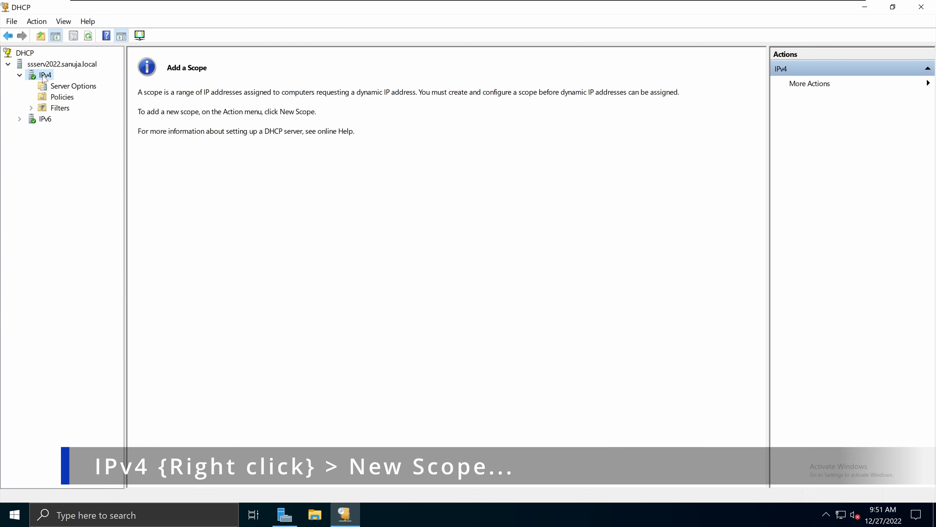
right_click(43, 75)
left_click(93, 101)
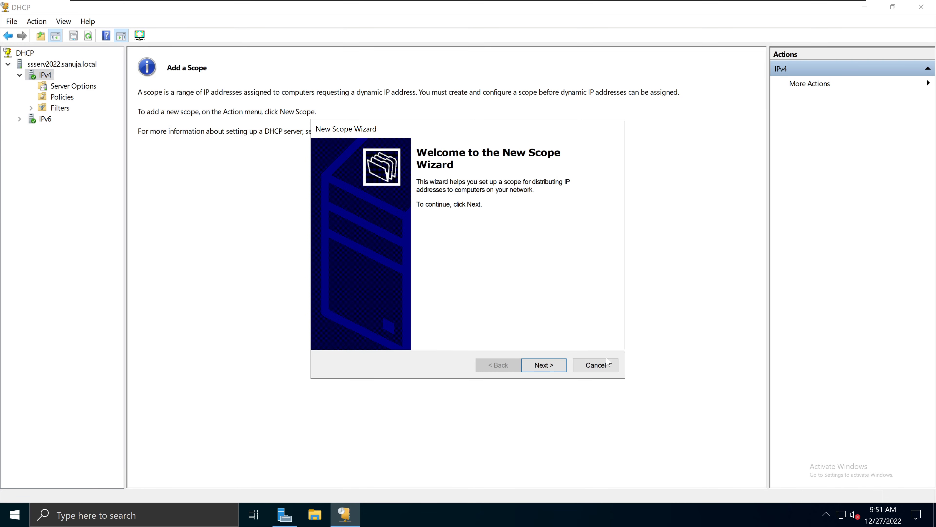
left_click(561, 369)
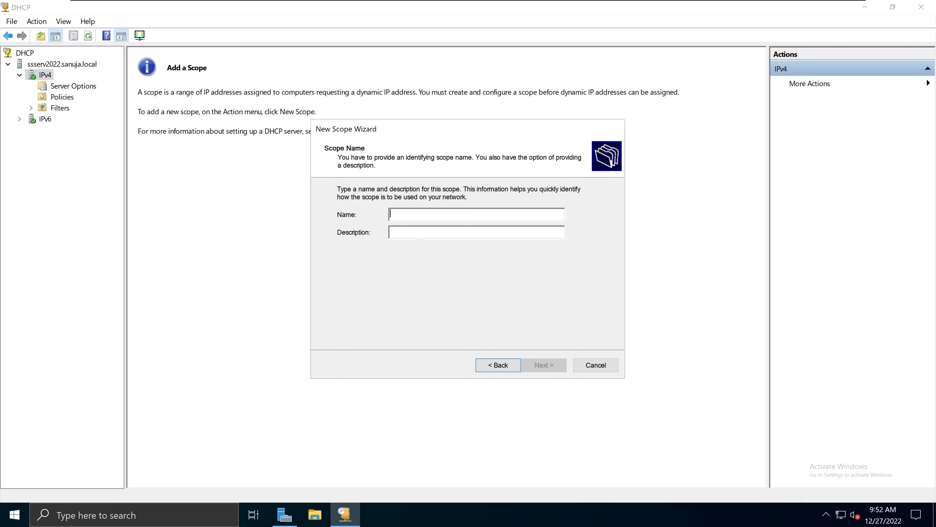
type("NetITGeeks")
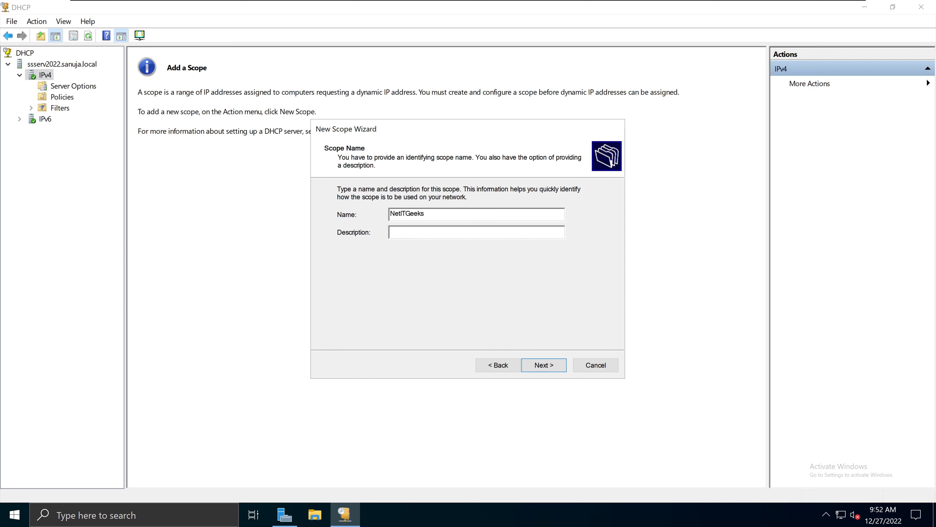
type("Nte")
type("et")
type("ITGeeks int")
type("ernal DHCP")
left_click(551, 370)
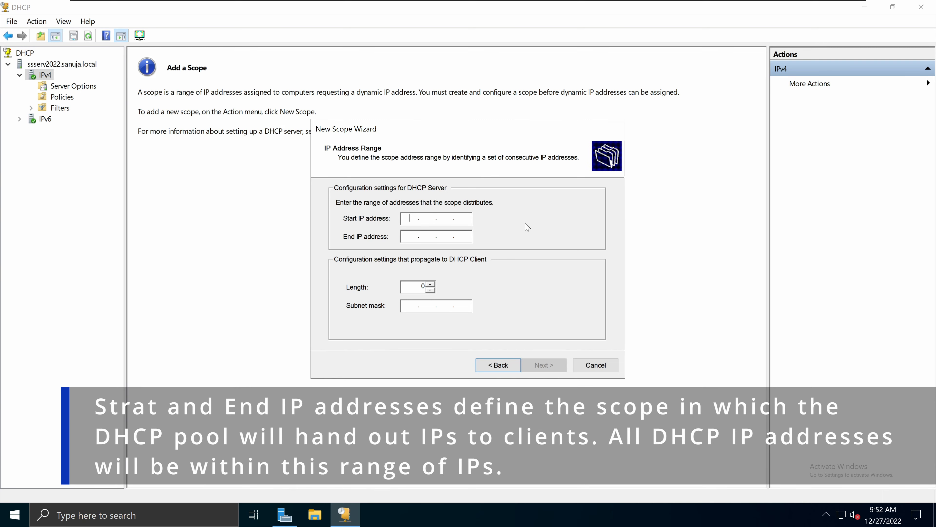
Set the scope's address range from 192.168.1.100 to 192.168.1.200 and continue to the exclusions.
type("192 . 168 . 1 . 100")
left_click(411, 236)
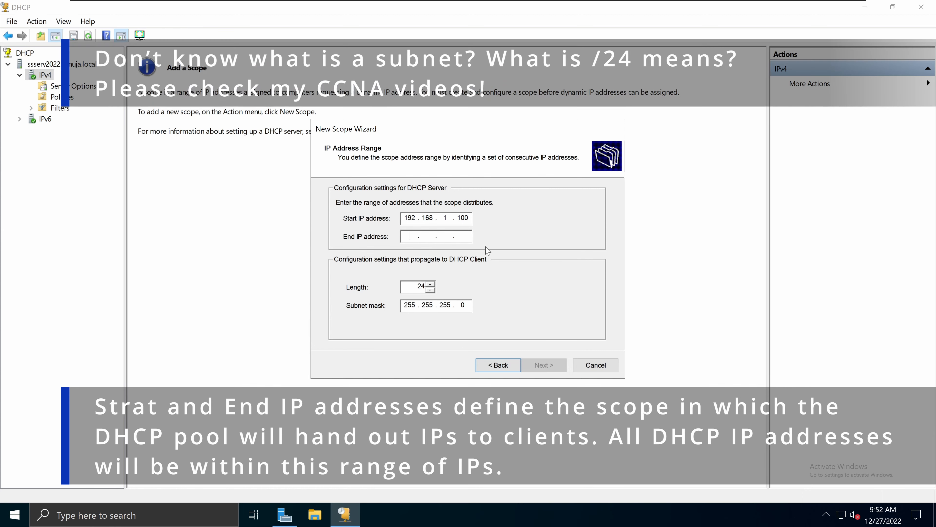
type("192 . ")
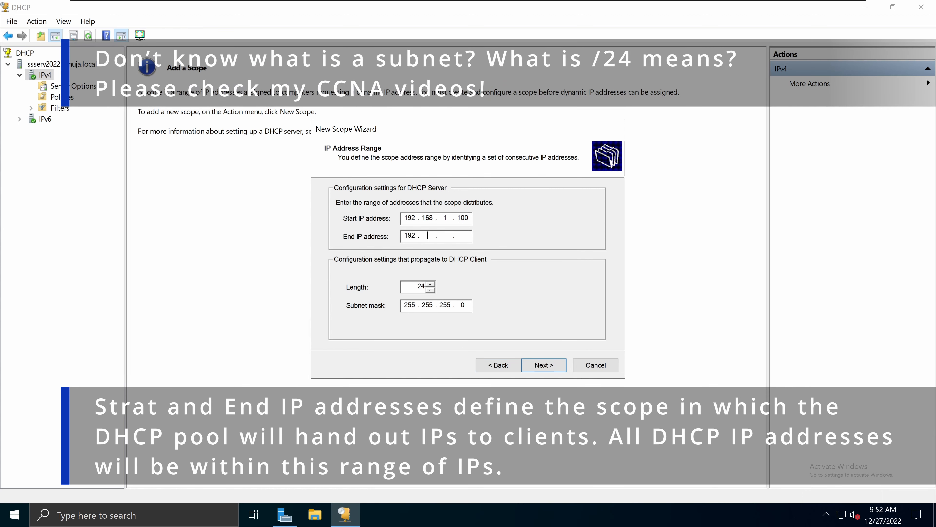
type("168 . 1 . 200")
left_click(550, 367)
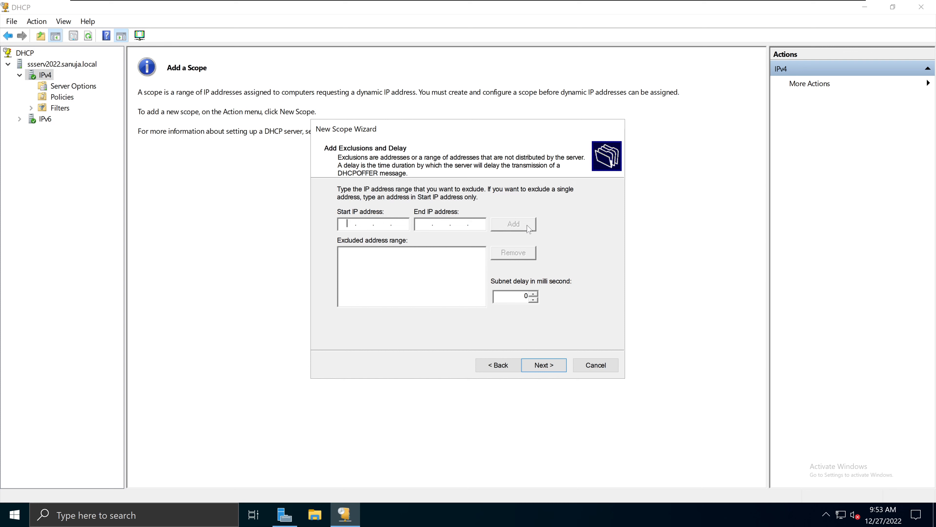
Go back to review the scope's start and end addresses, and return to the exclusions page.
left_click(496, 365)
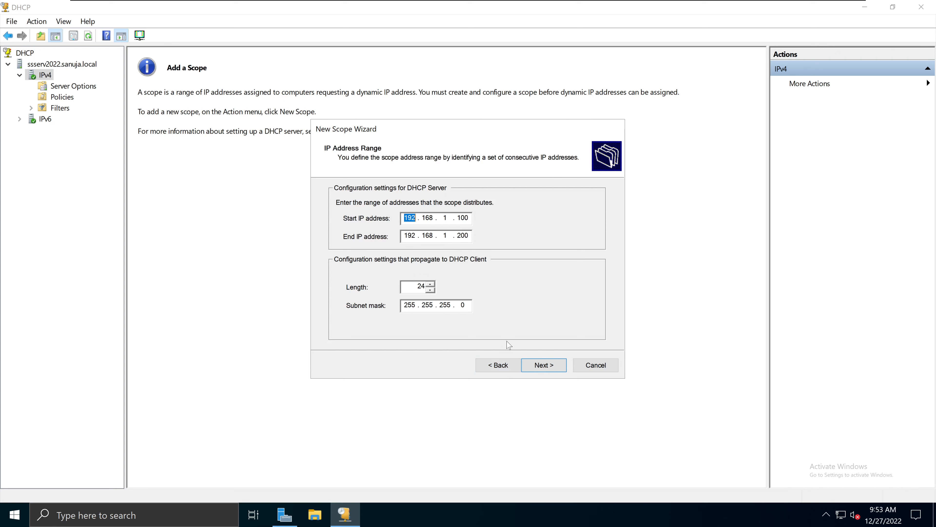
left_click(541, 364)
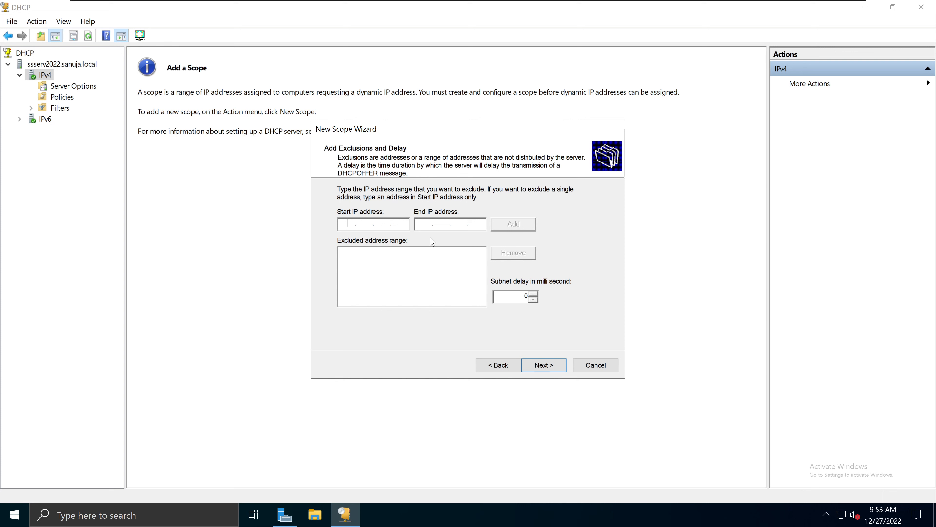
left_click(498, 363)
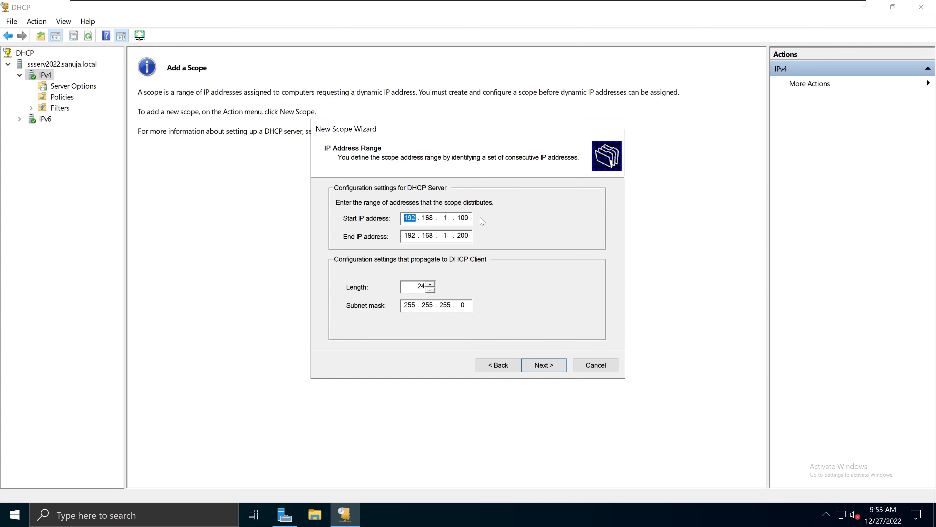
left_click(555, 369)
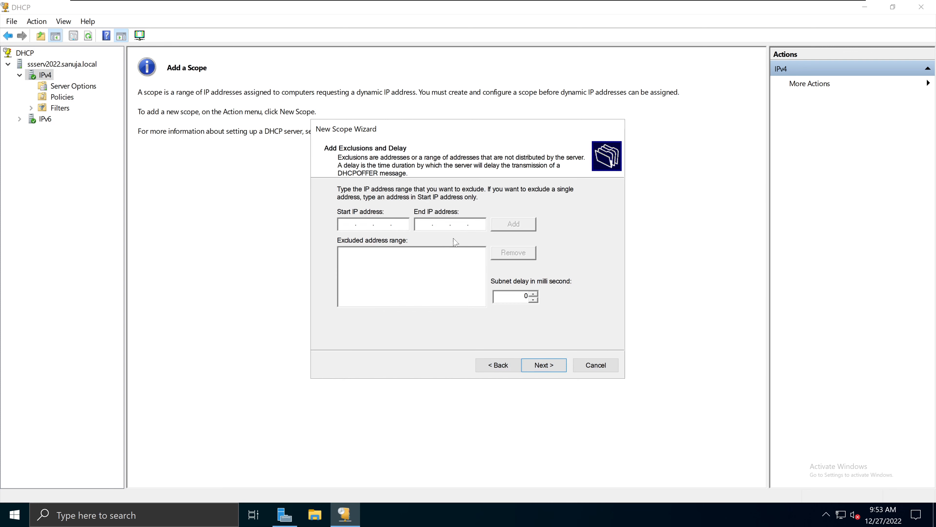
Leave the exclusions and subnet delay empty, and accept the default lease duration of 8 days.
left_click(556, 369)
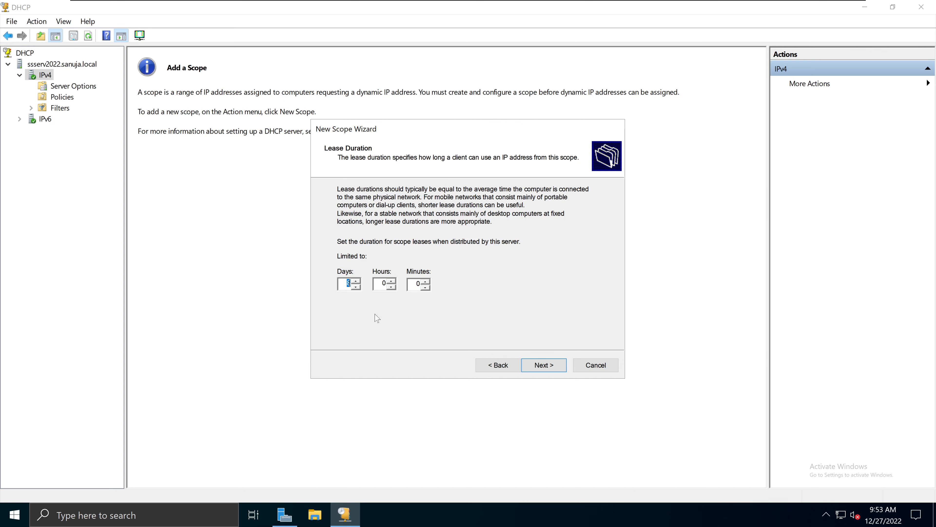
left_click(348, 282)
left_click(356, 287)
left_click(356, 287)
left_click(356, 282)
left_click(356, 281)
left_click(555, 367)
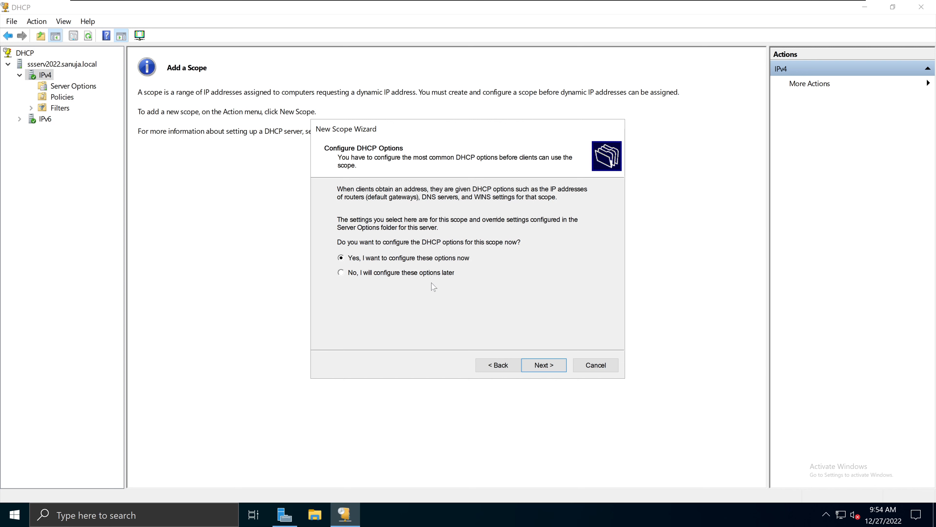
Choose to configure the DHCP options now and add the LANSegment address from Server Manager, 192.168.1.3, as the default gateway.
left_click(558, 368)
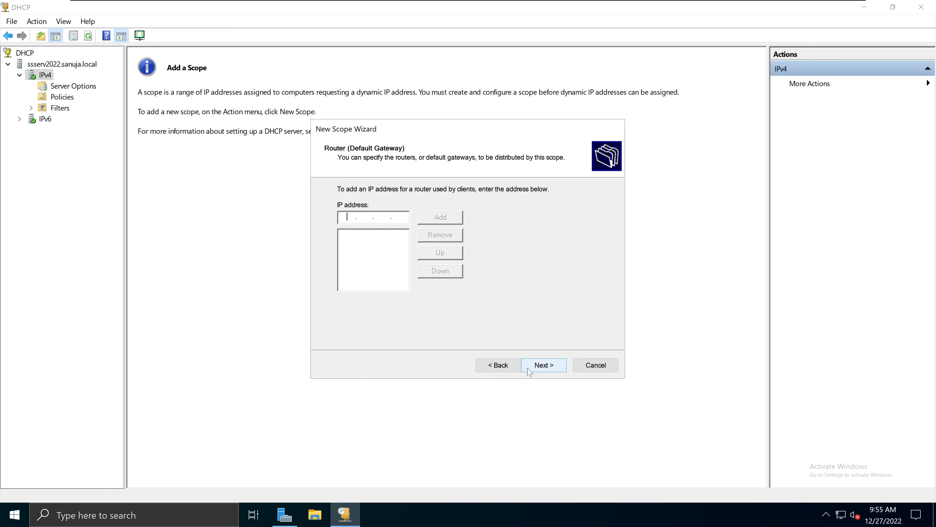
left_click(538, 368)
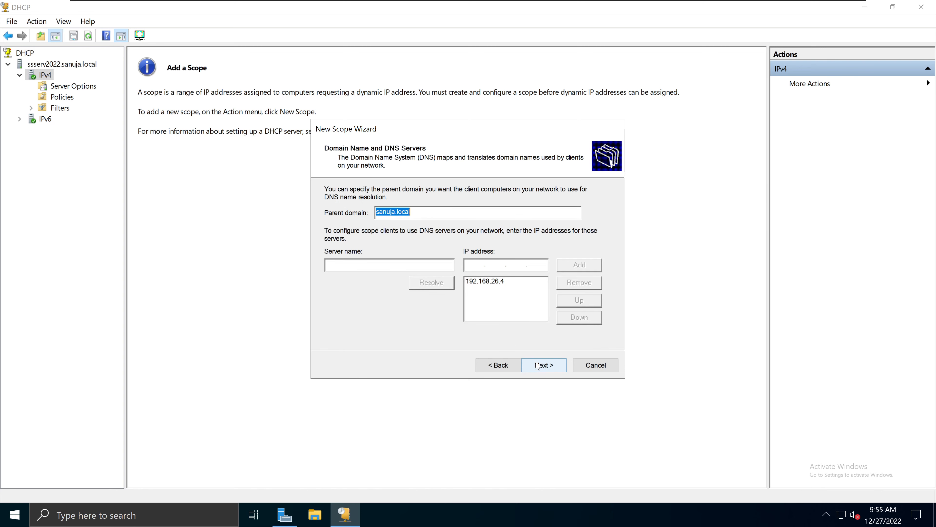
left_click(504, 370)
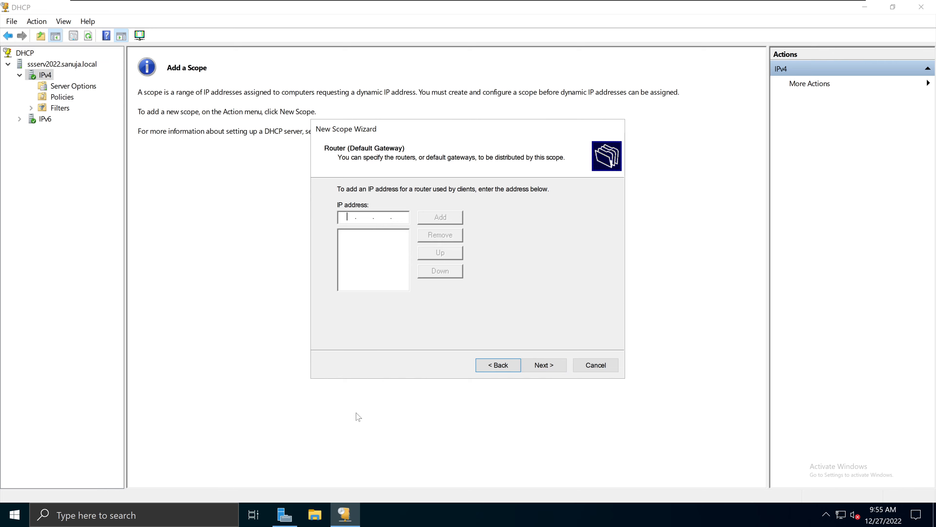
left_click(284, 515)
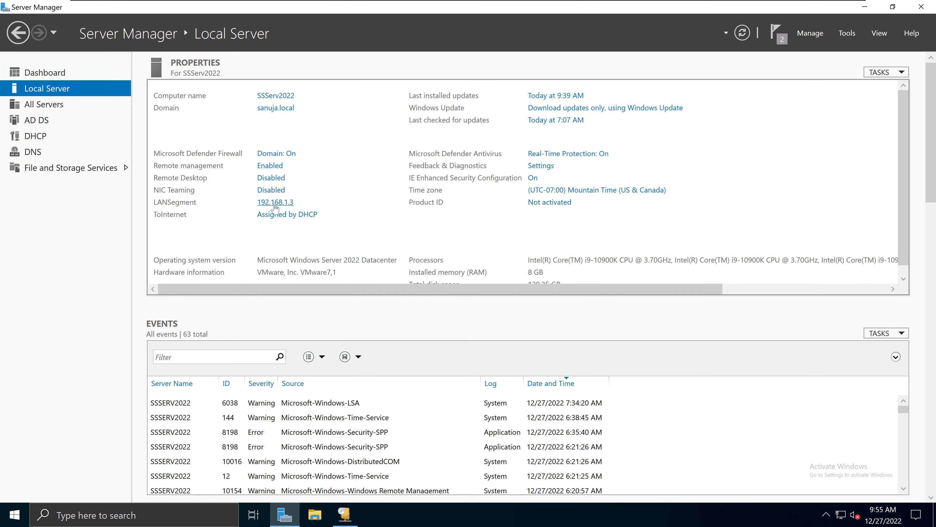
left_click(866, 6)
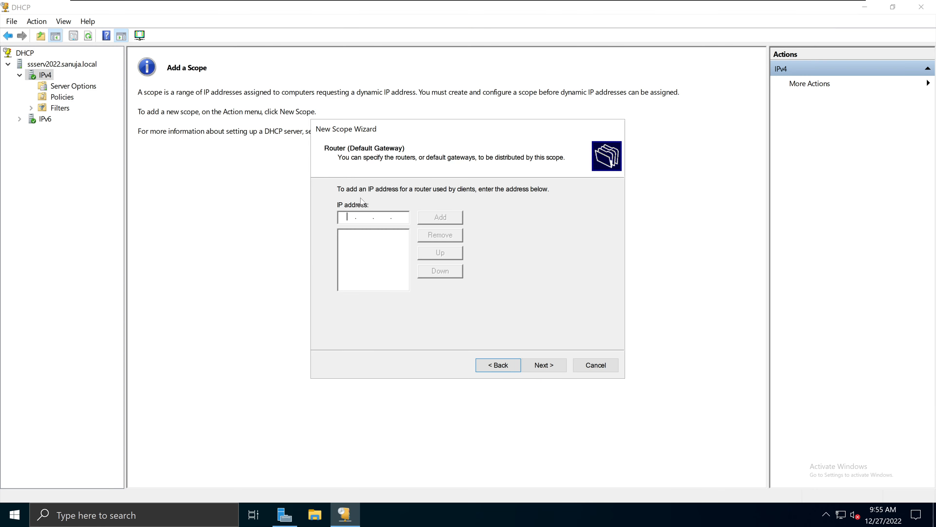
type("192.5")
left_click(451, 217)
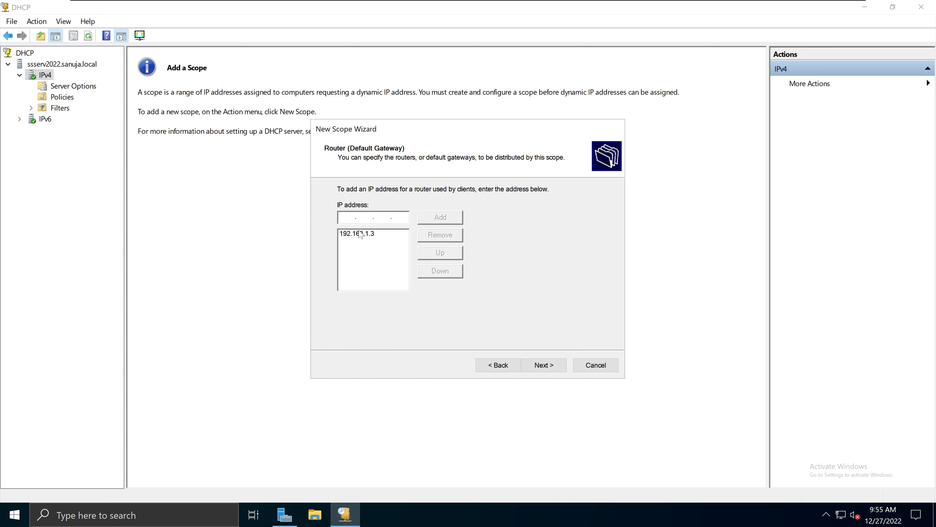
Check the added router address against the LANSegment address in Server Manager, and continue to the DNS settings.
left_click(360, 236)
left_click(285, 514)
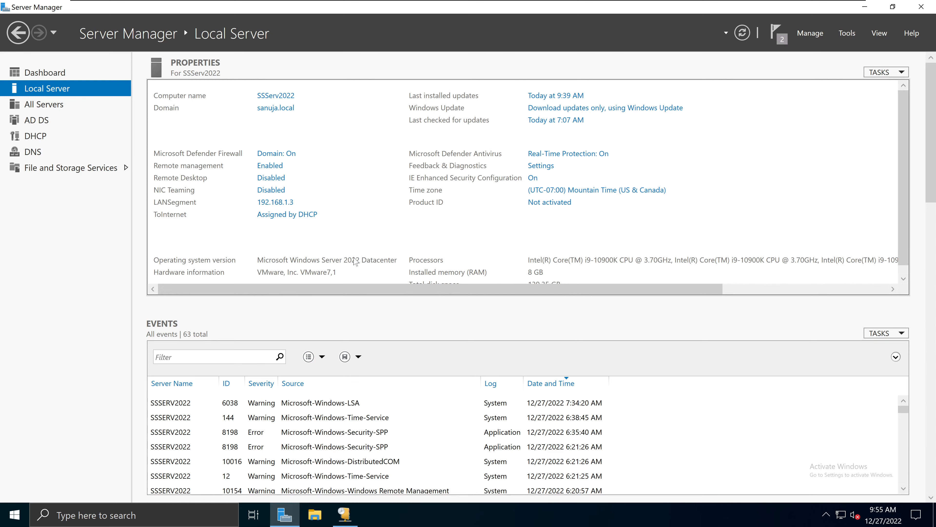
left_click(345, 515)
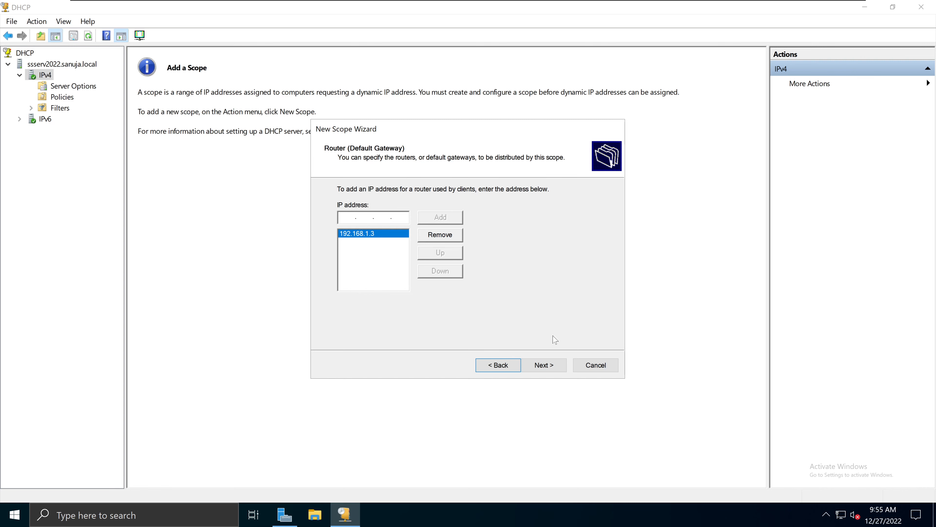
left_click(542, 364)
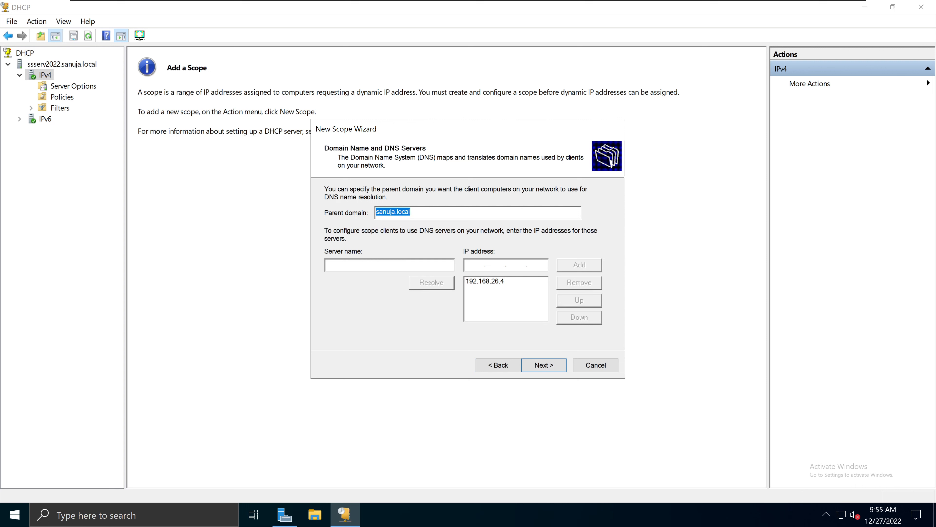
Enter the parent domain's name as the DNS server name, resolve it, and add the address 192.168.1.3 to the DNS servers.
left_click(387, 265)
type("sanuja.local")
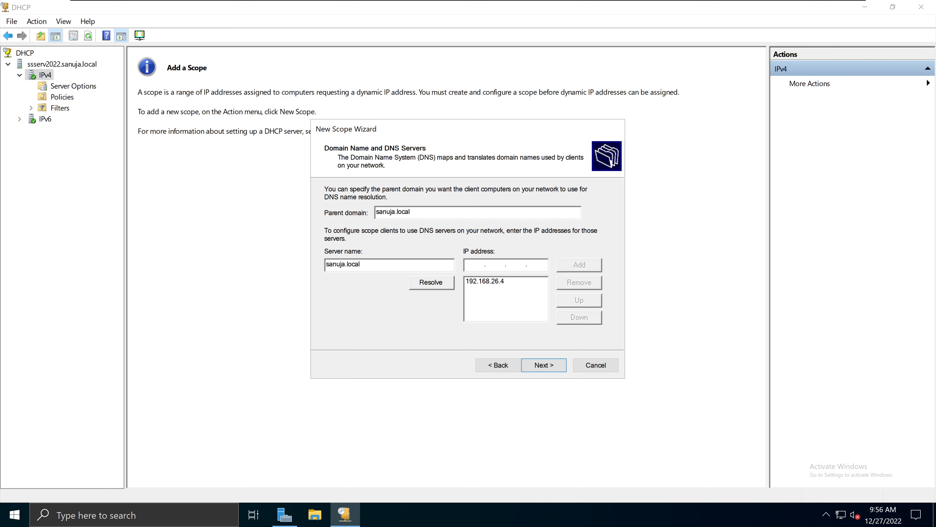
left_click(440, 287)
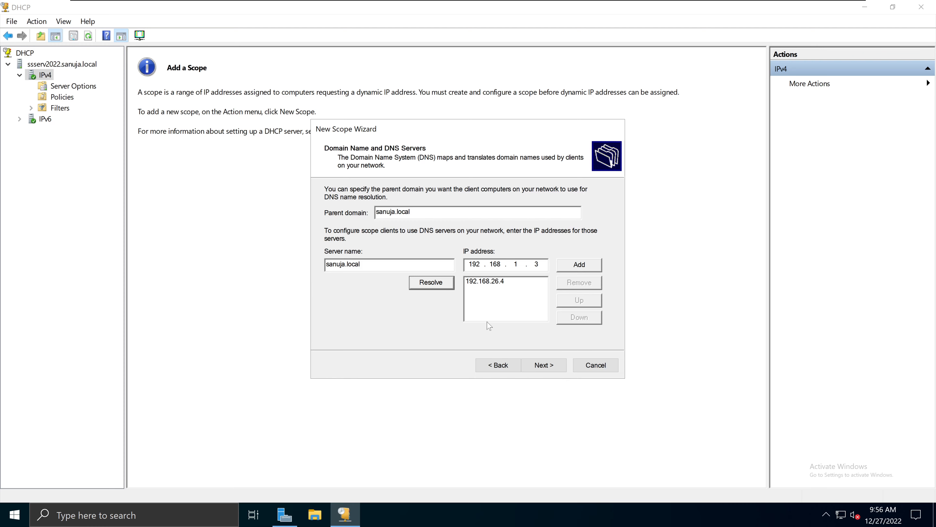
left_click(284, 514)
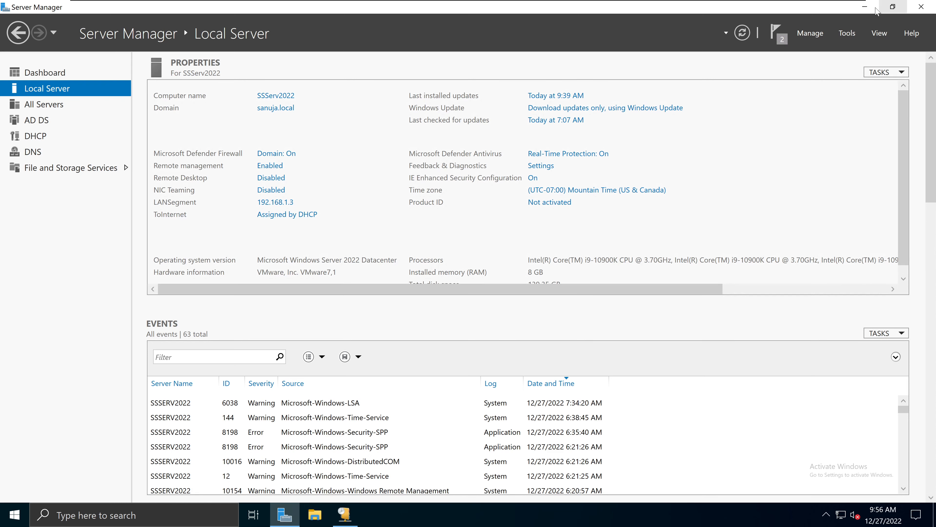
left_click(867, 7)
left_click(579, 265)
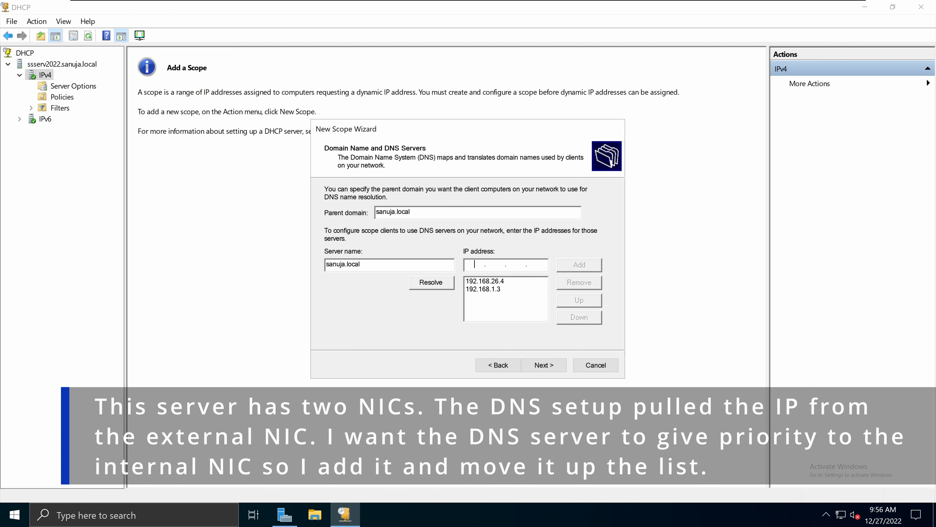
Compare the two listed DNS server addresses with the network adapters in Server Manager's Local Server properties.
left_click(336, 264)
left_click_drag(332, 265, 360, 264)
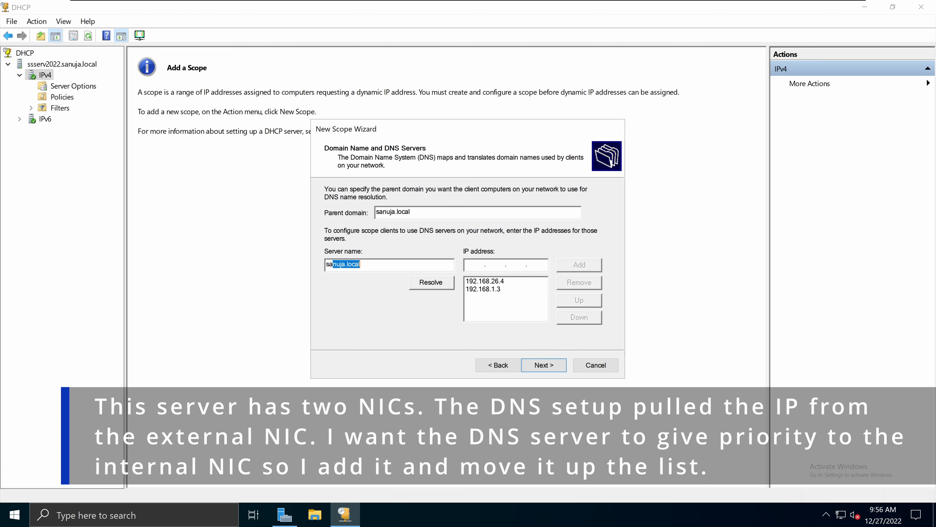
left_click(501, 289)
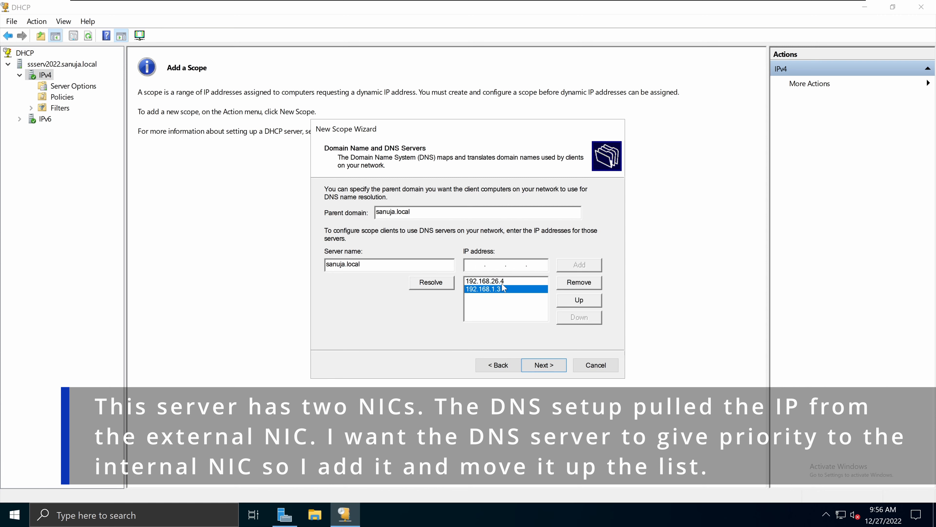
left_click(476, 281)
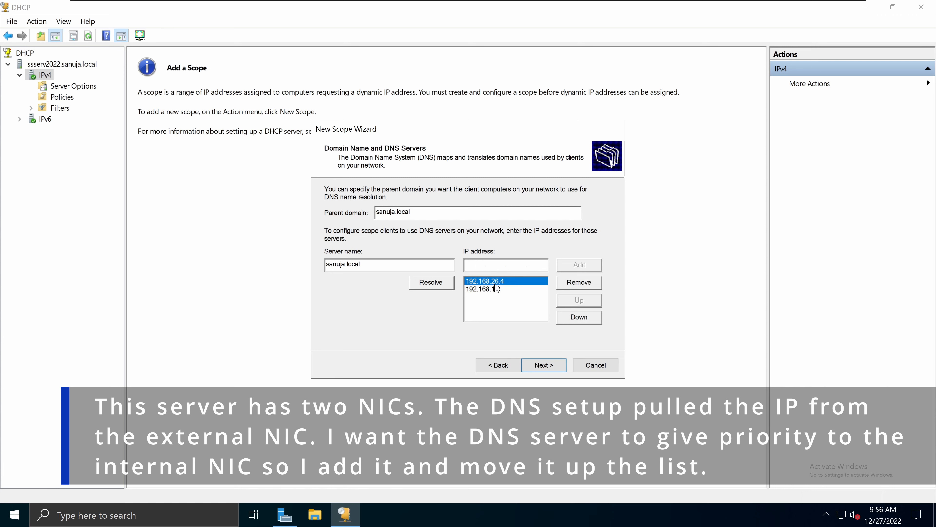
left_click(285, 514)
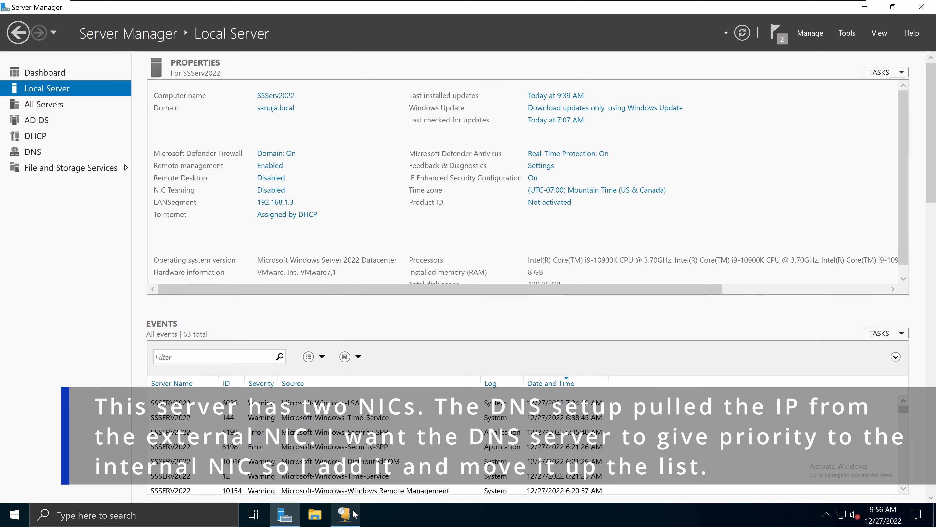
left_click(345, 514)
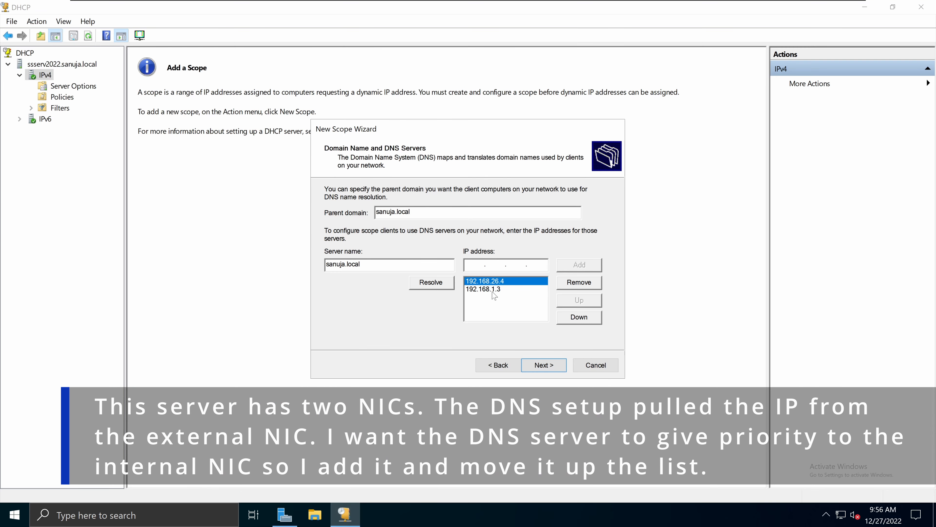
Move 192.168.1.3 above 192.168.26.4 in the scope's DNS server list.
left_click(495, 290)
left_click(496, 283)
left_click(496, 289)
left_click(496, 282)
left_click(496, 289)
left_click(503, 281)
left_click(499, 289)
left_click(498, 283)
left_click(498, 291)
left_click(590, 302)
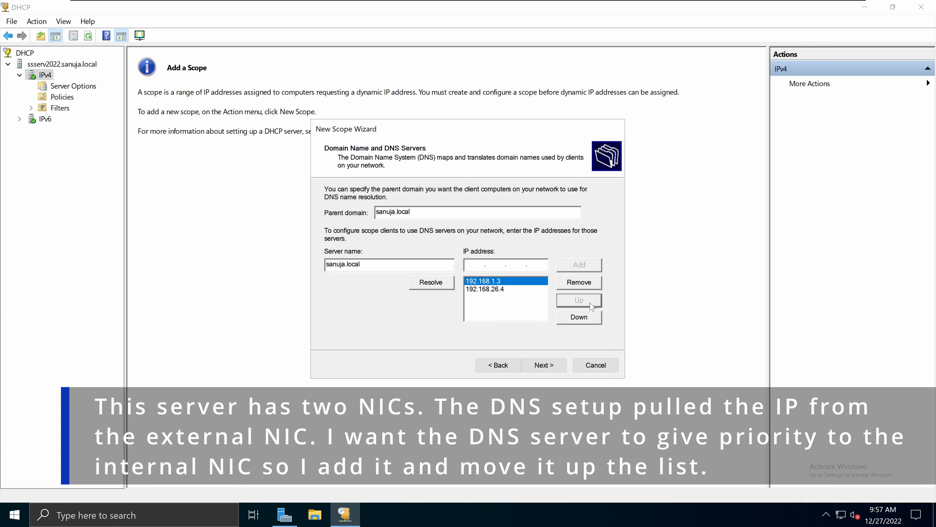
left_click(492, 290)
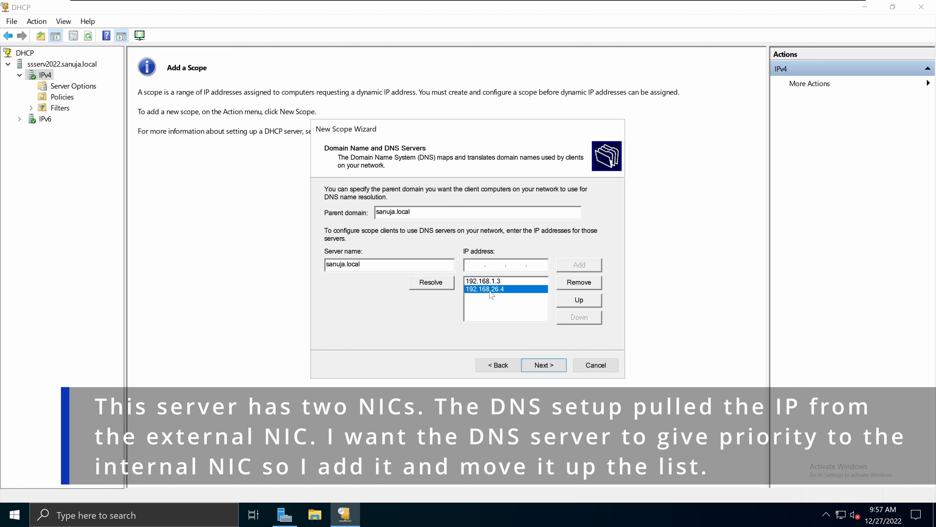
Review the order of the two DNS server addresses and the server name entered for the scope.
left_click(490, 282)
left_click(491, 289)
left_click(493, 282)
left_click(494, 290)
left_click(504, 282)
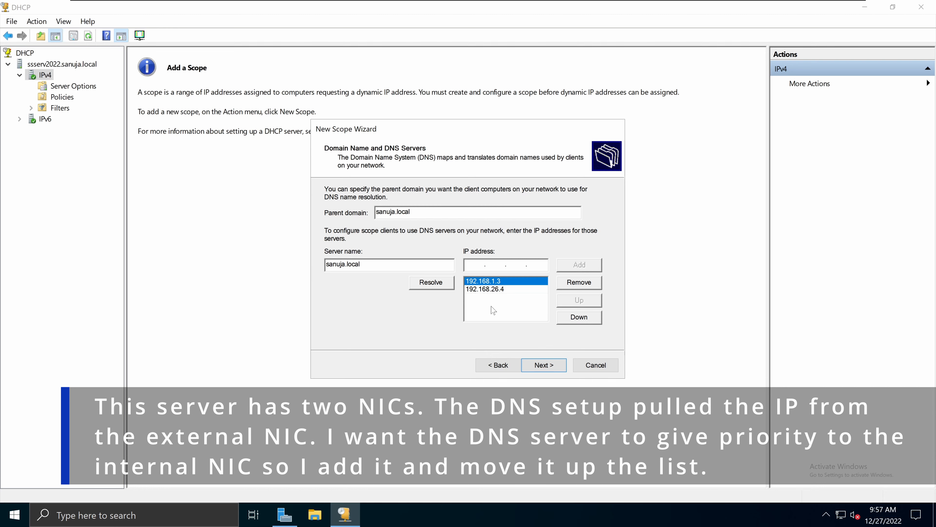
left_click(497, 290)
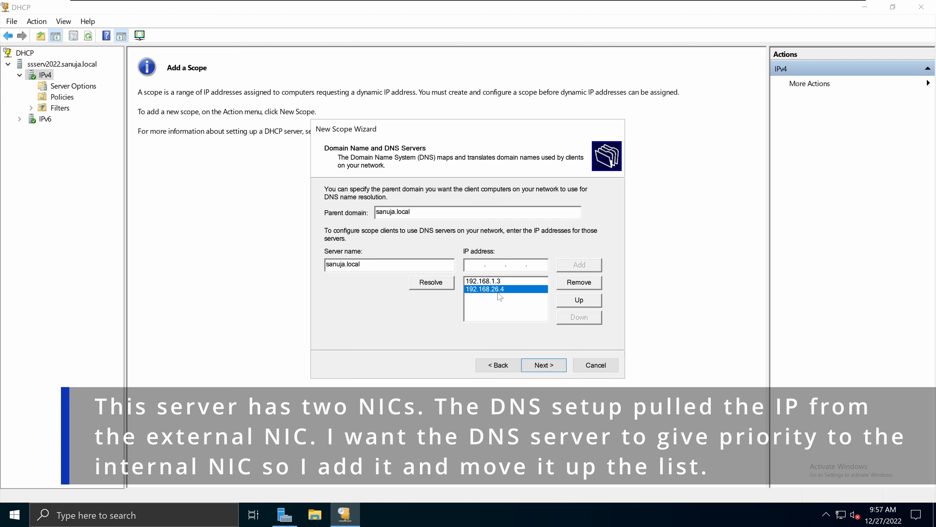
left_click_drag(589, 287, 625, 319)
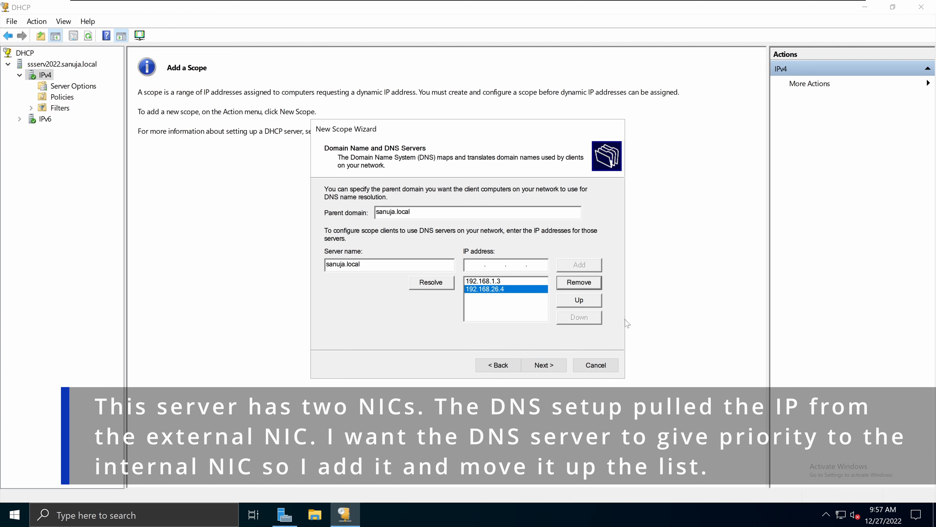
left_click(495, 281)
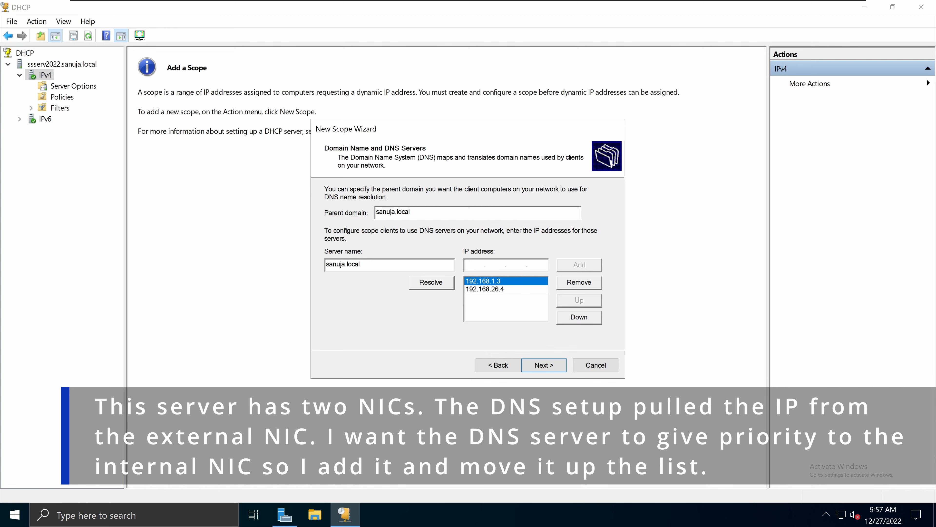
left_click_drag(361, 265, 326, 265)
left_click(505, 282)
Continue to the WINS settings, resolve the local domain's name as the server name, and add 192.168.1.3 to the WINS servers.
left_click(544, 365)
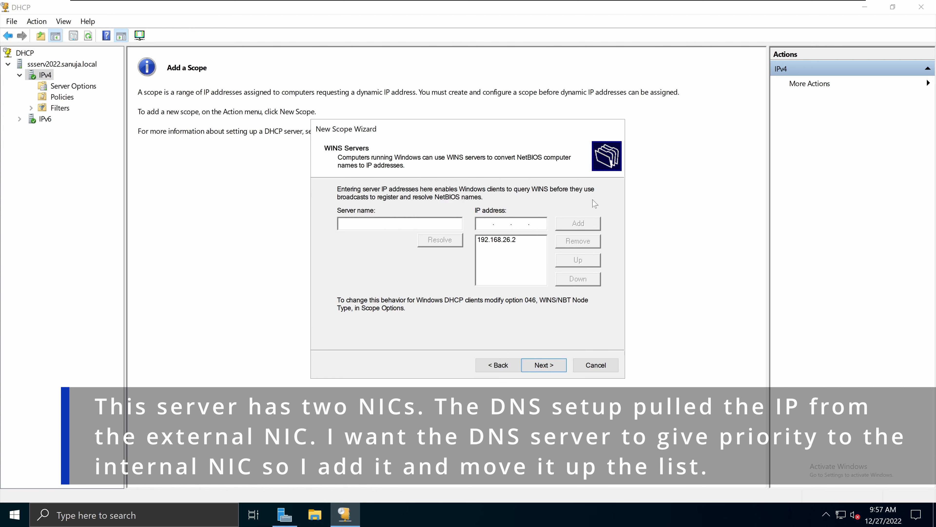
left_click(485, 223)
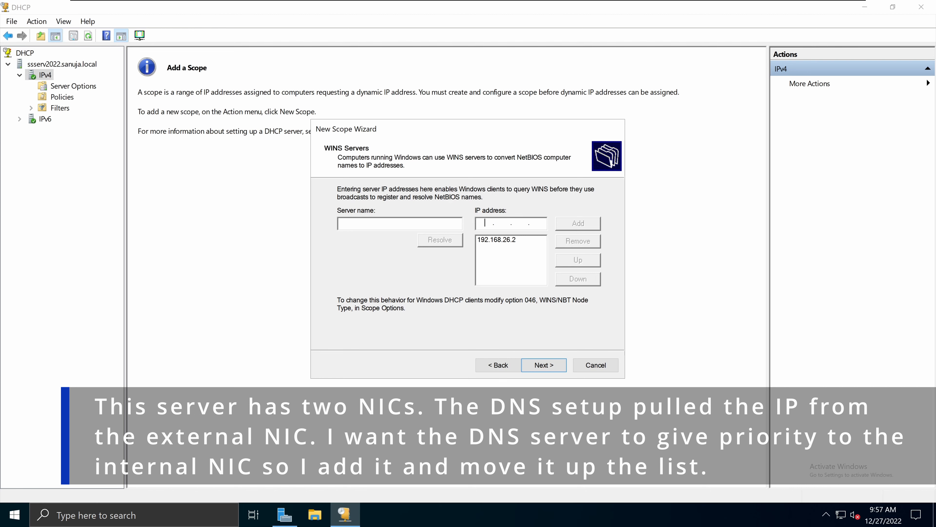
left_click(498, 240)
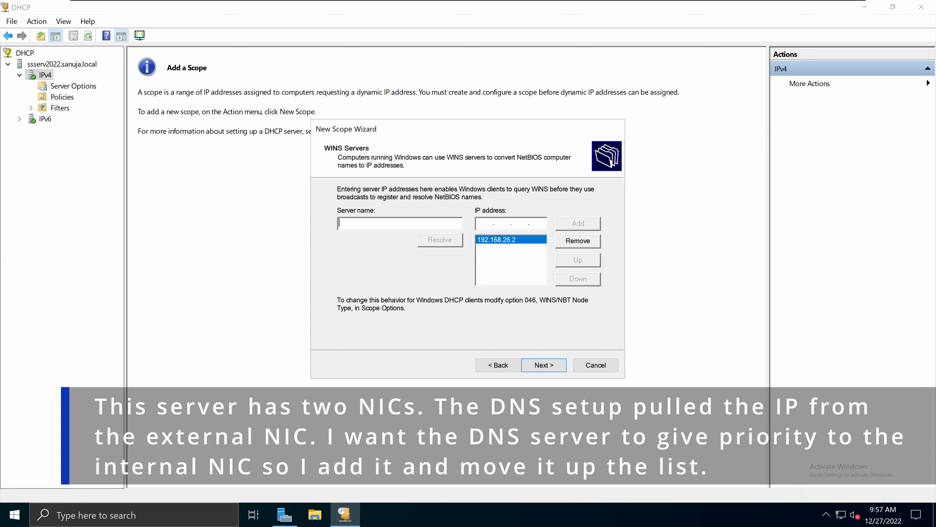
type("san")
left_click(453, 242)
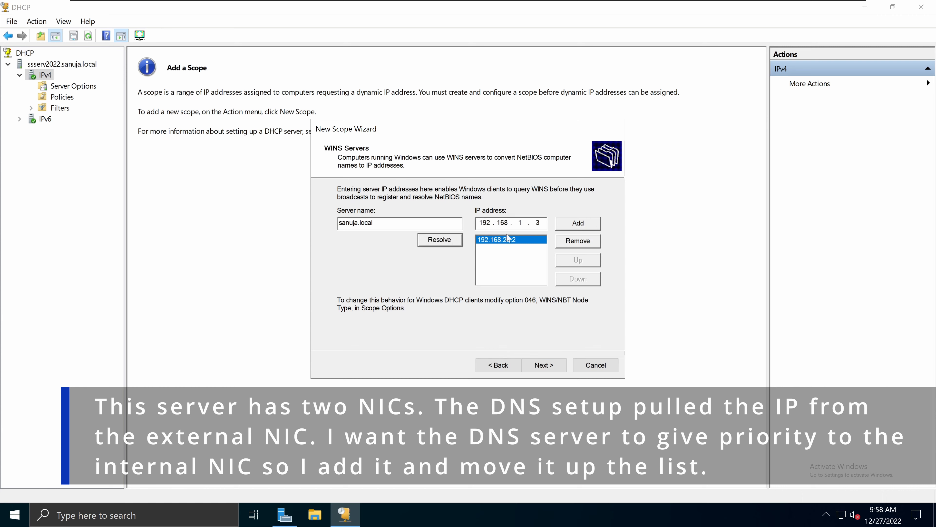
left_click(584, 227)
left_click(519, 250)
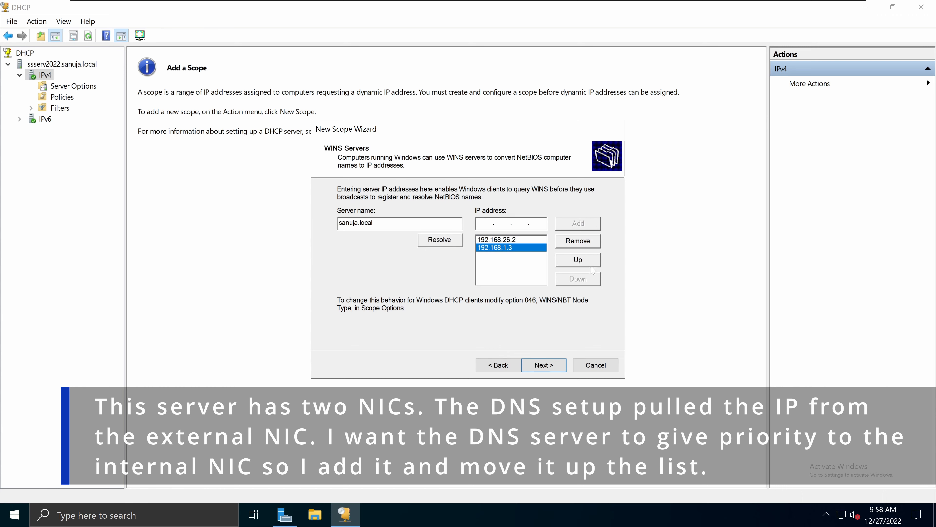
Move 192.168.1.3 above 192.168.26.2 in the WINS server list and check it against the LANSegment address in Server Manager.
left_click(588, 262)
left_click(508, 246)
left_click(510, 239)
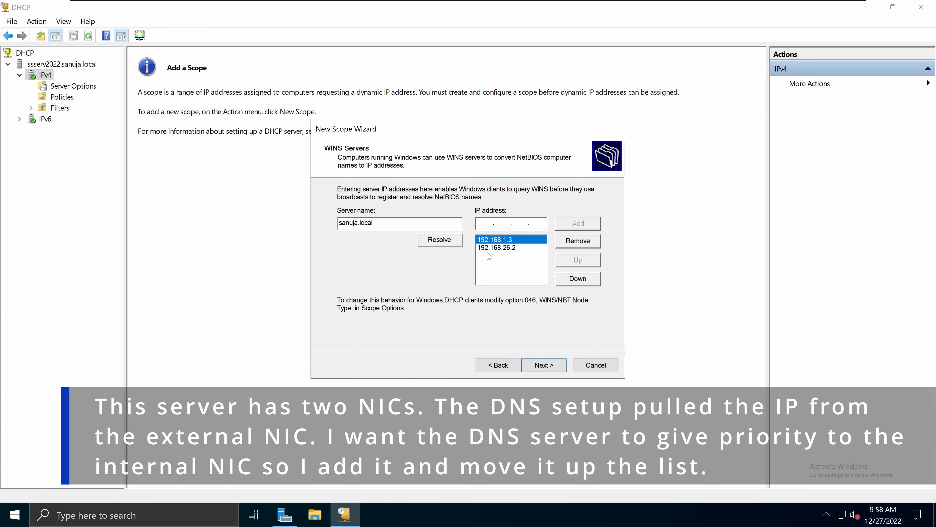
left_click(284, 514)
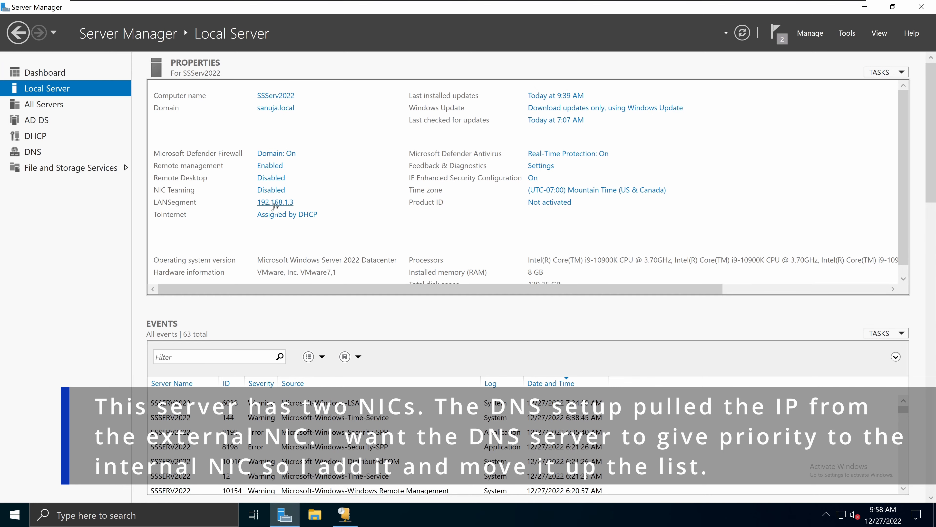
left_click(344, 514)
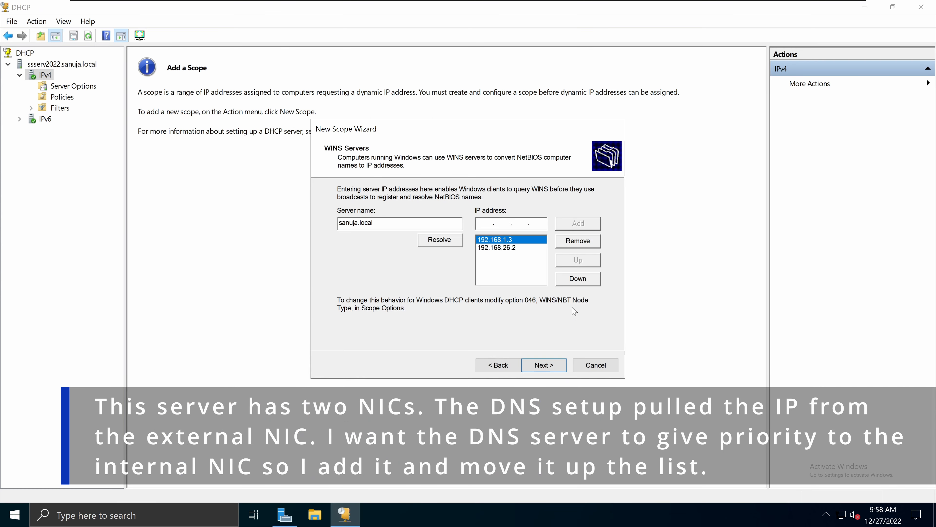
Recheck the WINS server addresses and compare them with the network adapters in Server Manager's Local Server properties.
left_click(544, 365)
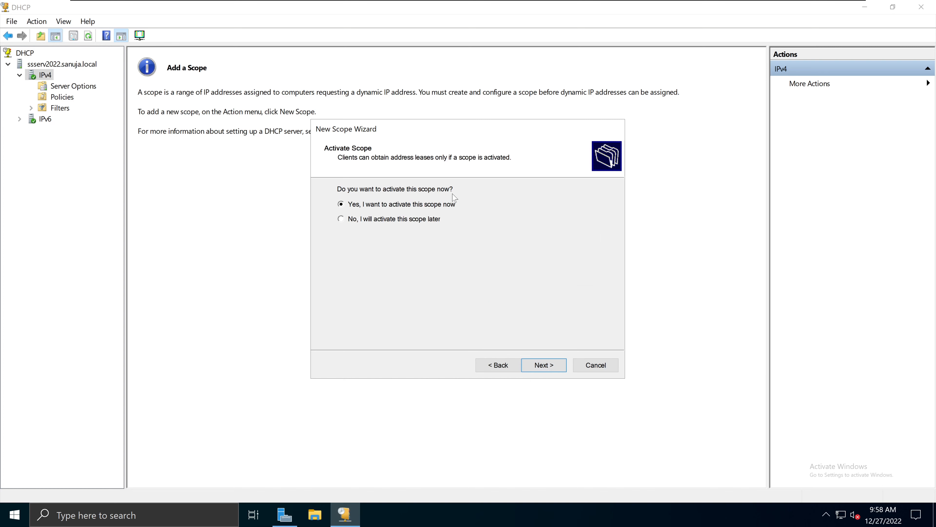
left_click(500, 367)
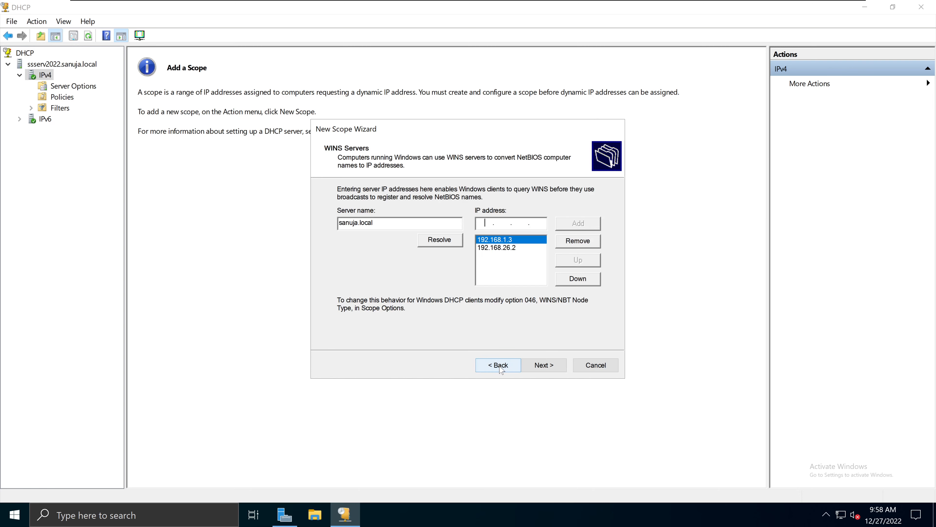
left_click(507, 246)
left_click(508, 241)
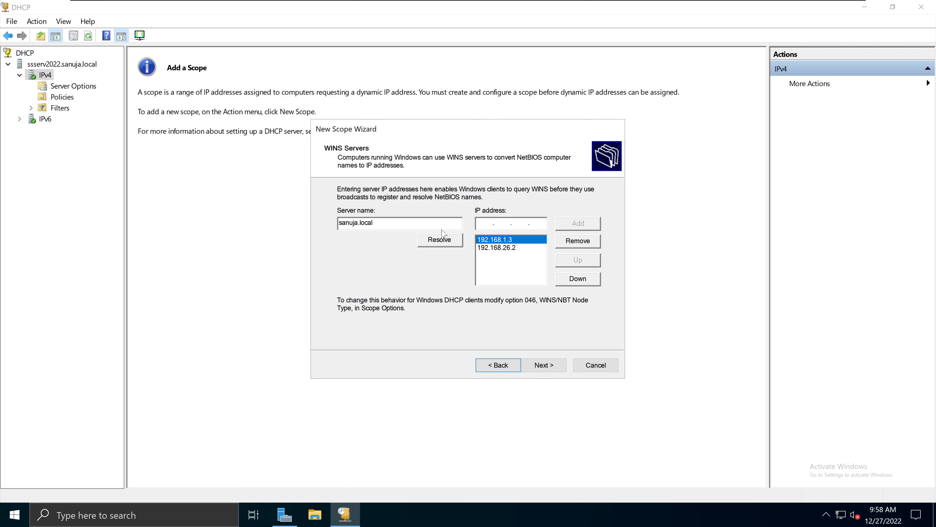
left_click(497, 247)
left_click(499, 240)
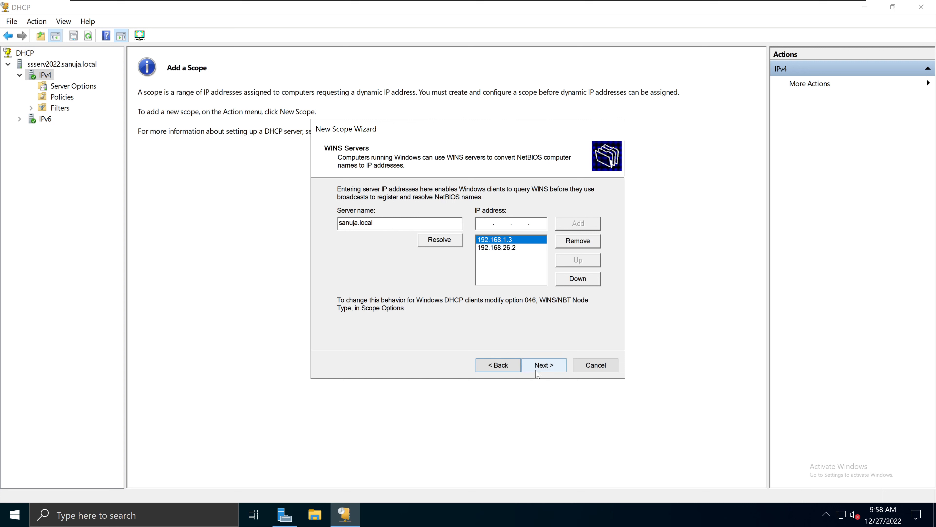
left_click(279, 512)
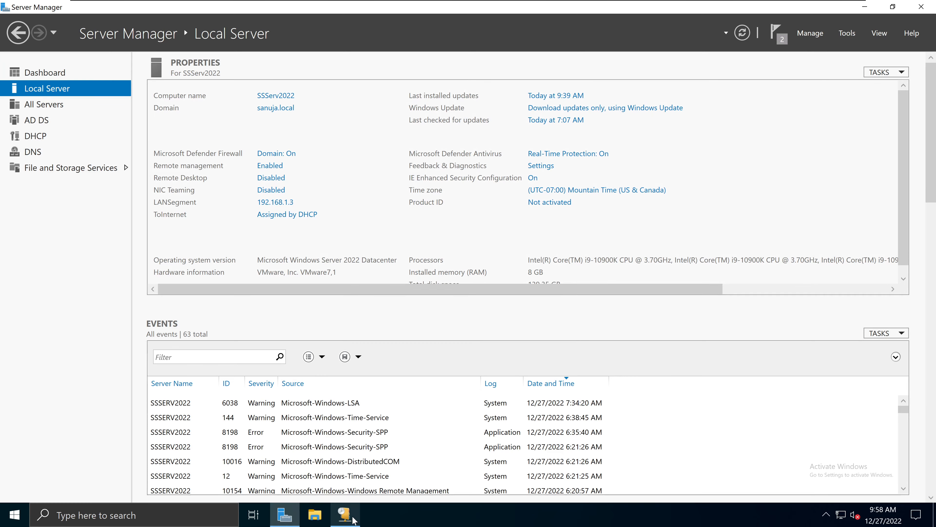
left_click(345, 514)
Choose to activate the scope now and finish the New Scope Wizard.
left_click(541, 369)
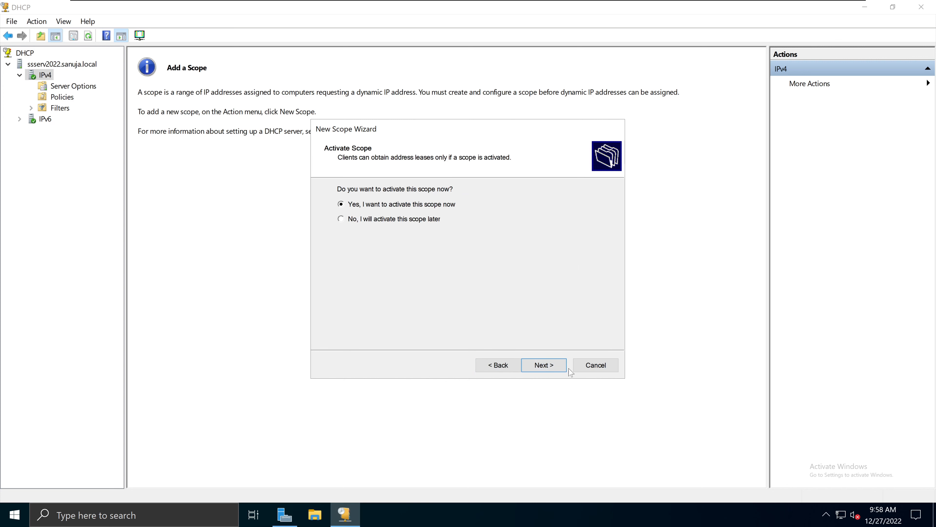
left_click(549, 371)
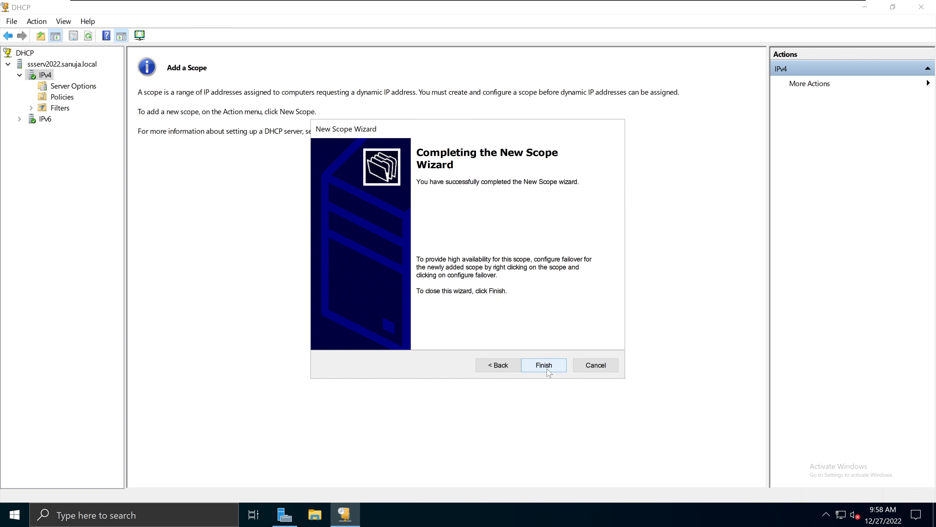
left_click(545, 365)
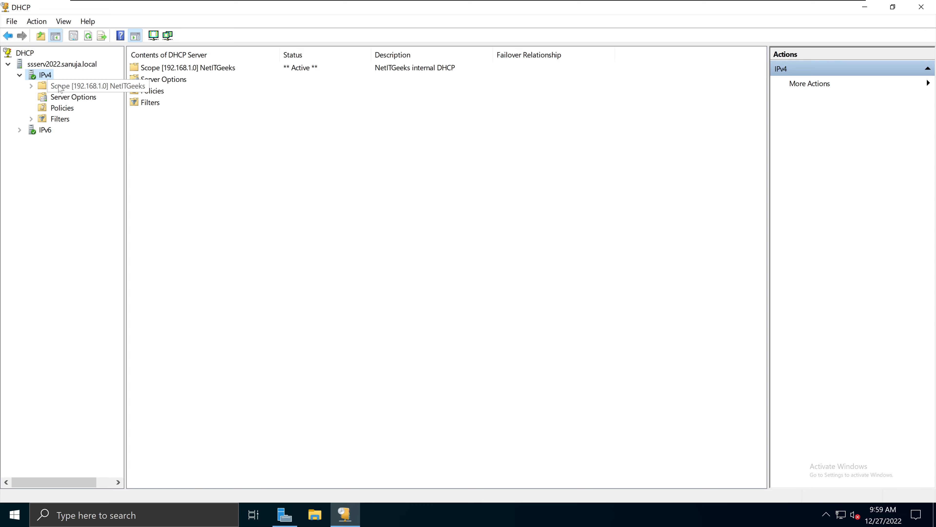
Expand the new 192.168.1.0 scope and examine its address pool, reservations and address leases.
left_click(31, 86)
left_click(89, 97)
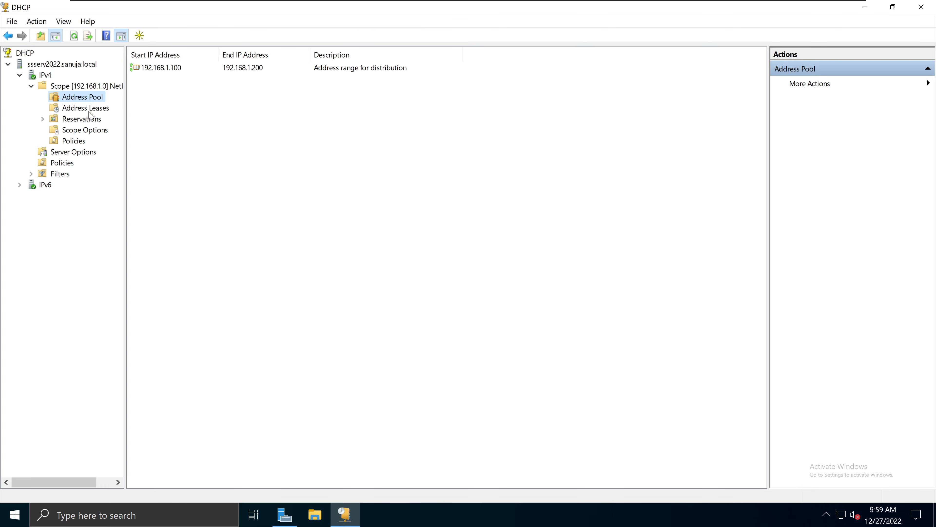
left_click(89, 119)
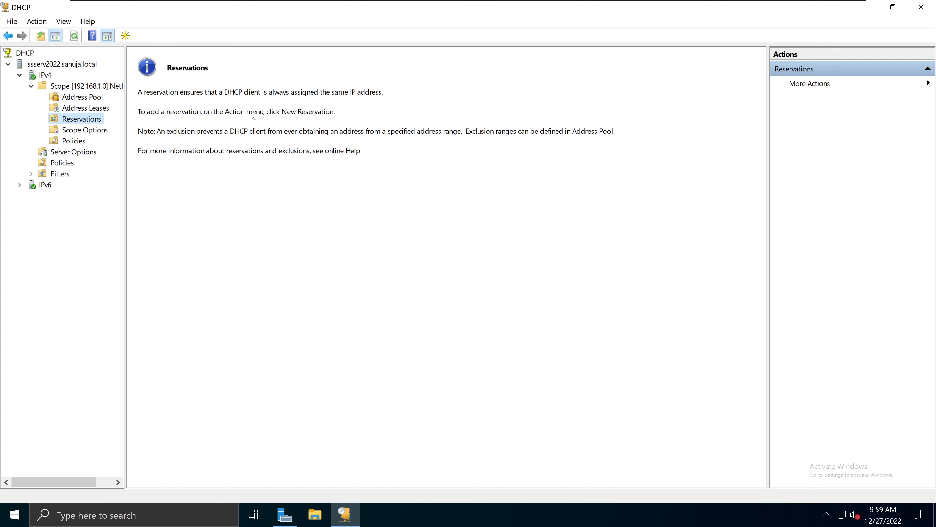
left_click(96, 98)
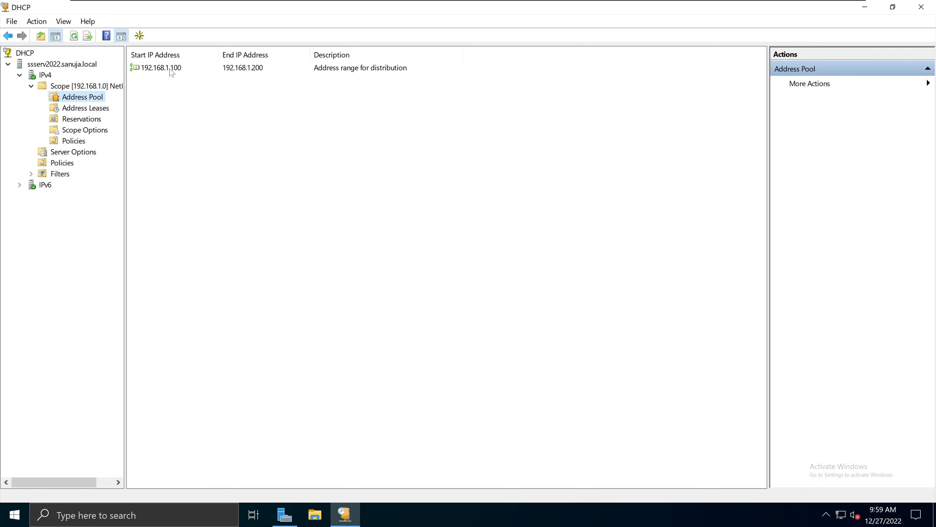
left_click(75, 123)
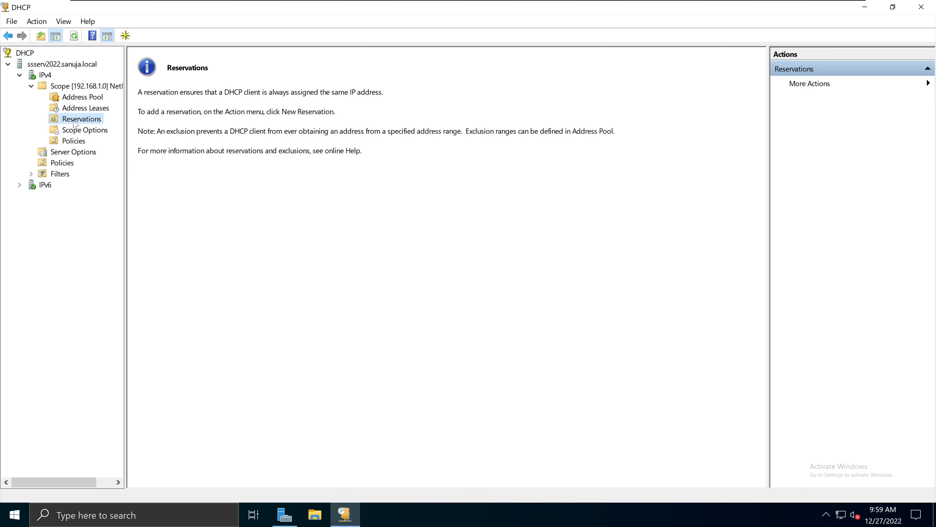
left_click(88, 110)
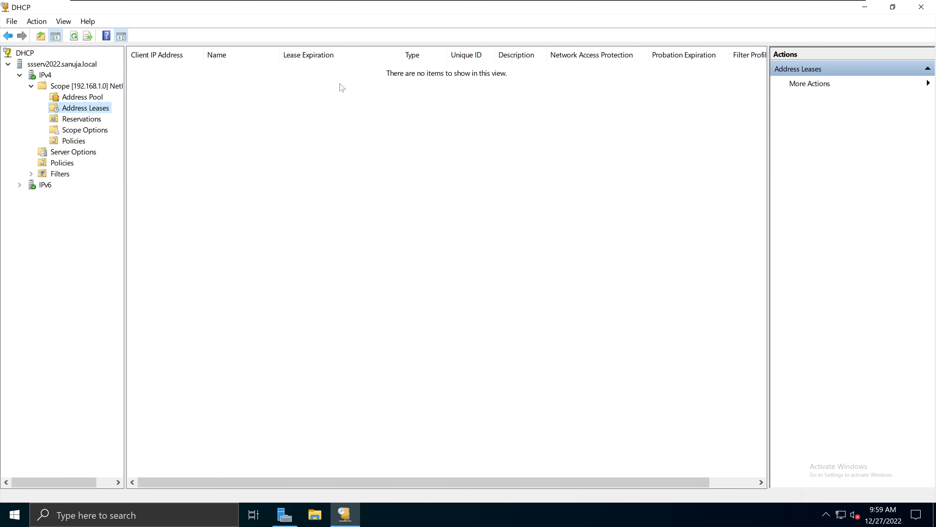
left_click(270, 123)
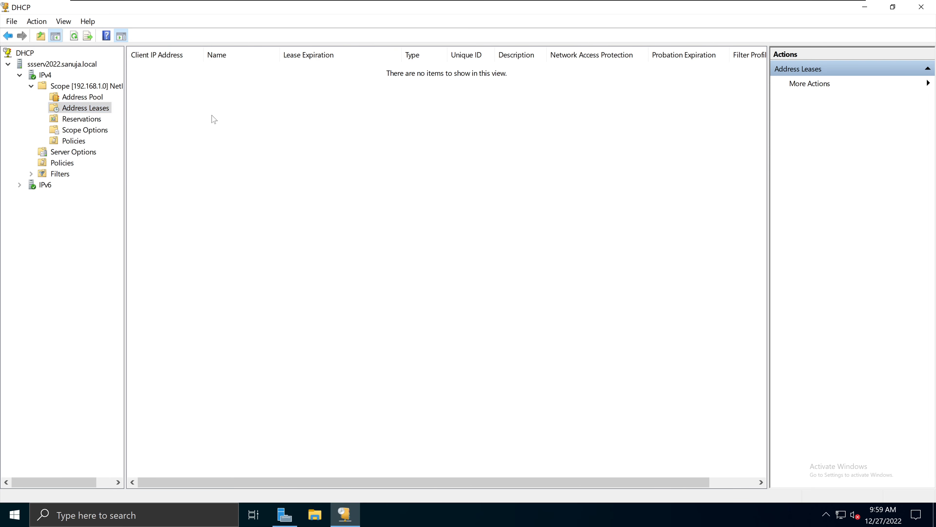
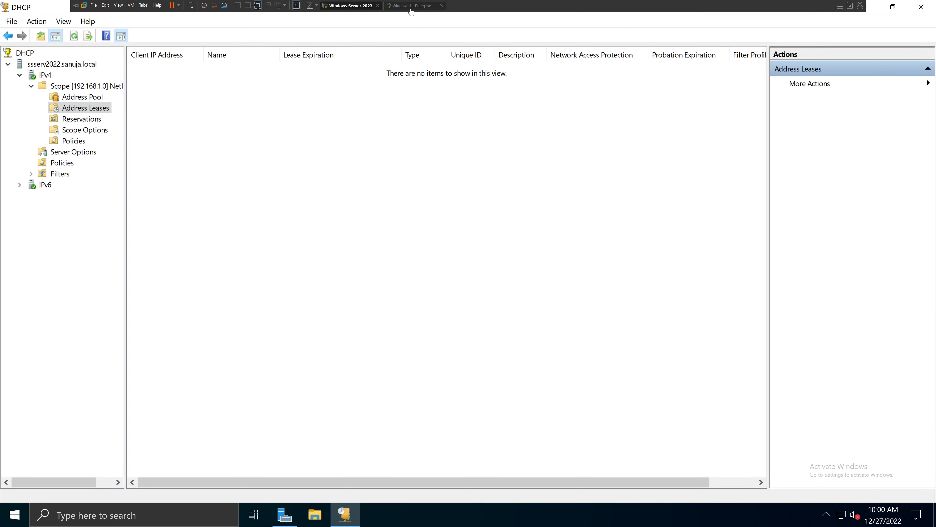
Switch to the Windows 11 Enterprise virtual machine and open Network and Sharing Center from Control Panel.
left_click(412, 5)
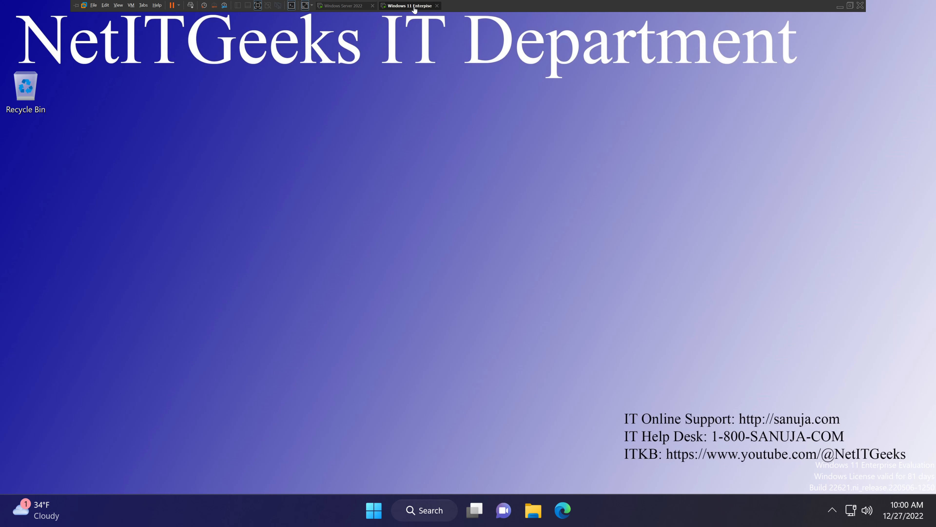
left_click(374, 516)
type("cont")
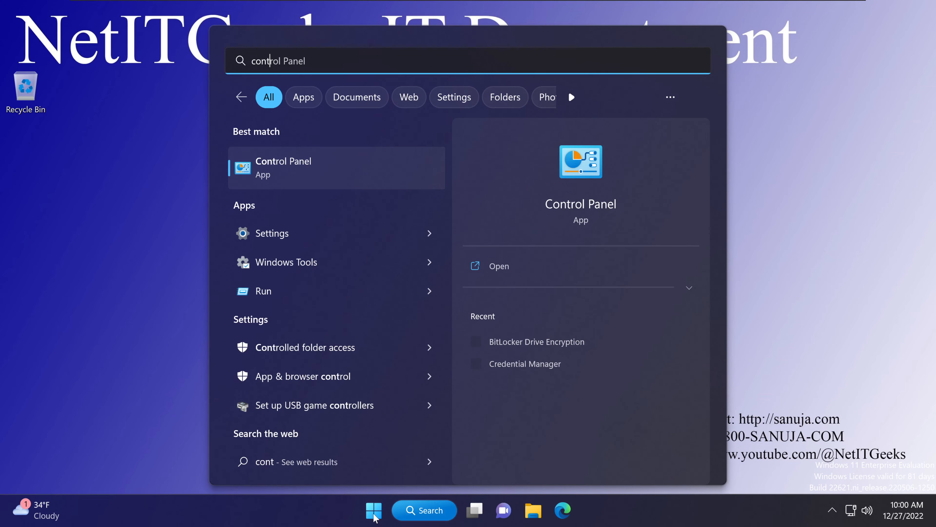
key("Return")
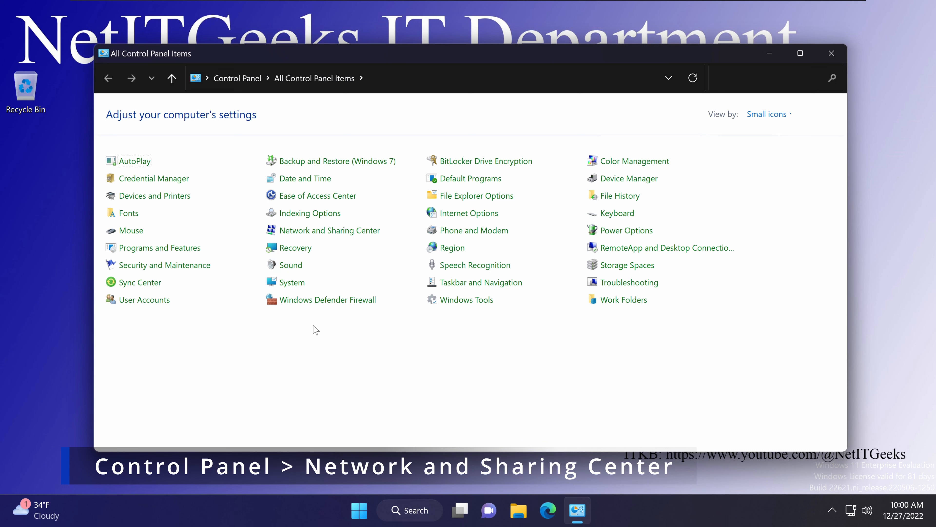
left_click(345, 232)
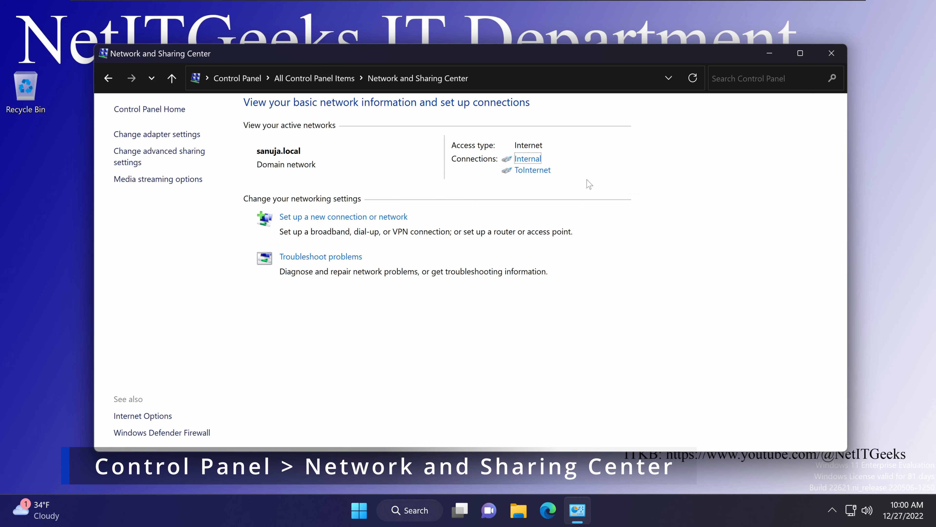
Open the Internal connection's properties, authorizing with the Administrator account and its password.
left_click(539, 164)
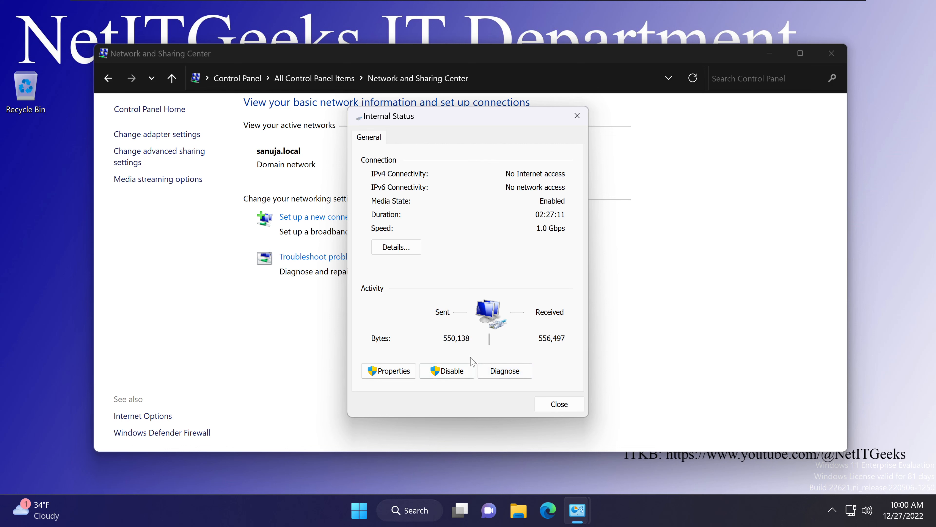
left_click(368, 371)
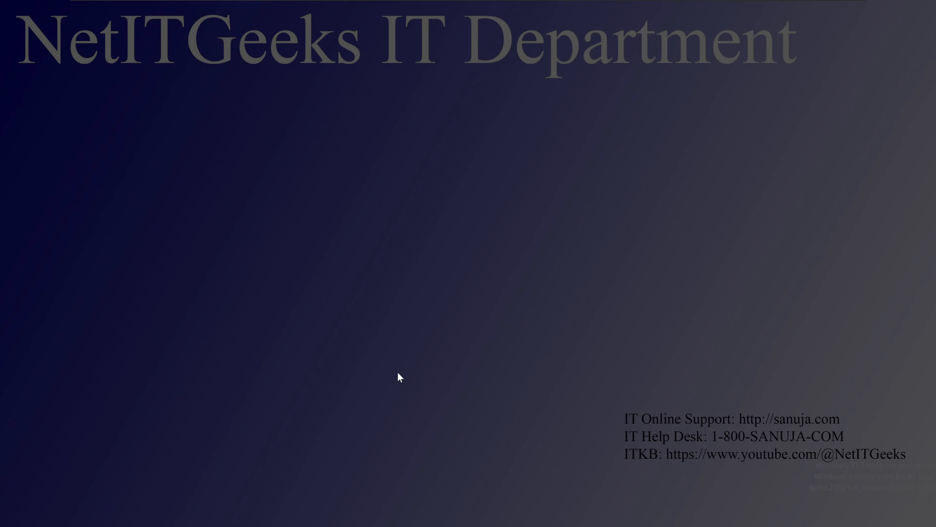
type("Administrator")
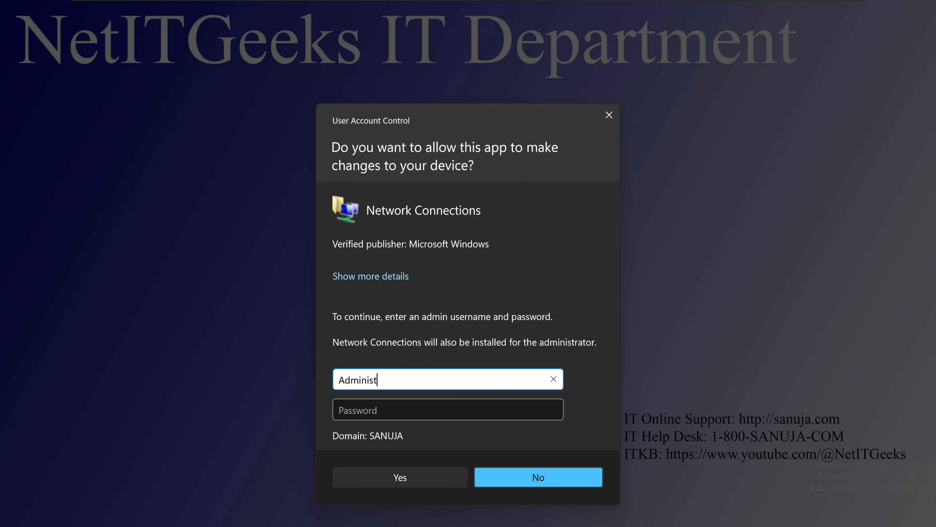
key("Tab")
type("•••••••••••")
key("Return")
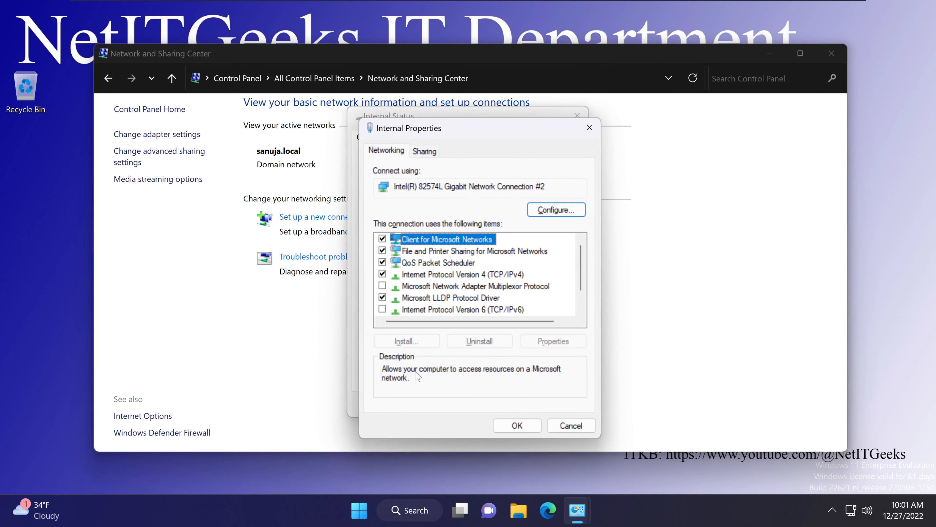
Set the Internal adapter's IPv4 properties to obtain the IP address and DNS server address automatically, and close its status window.
left_click(503, 276)
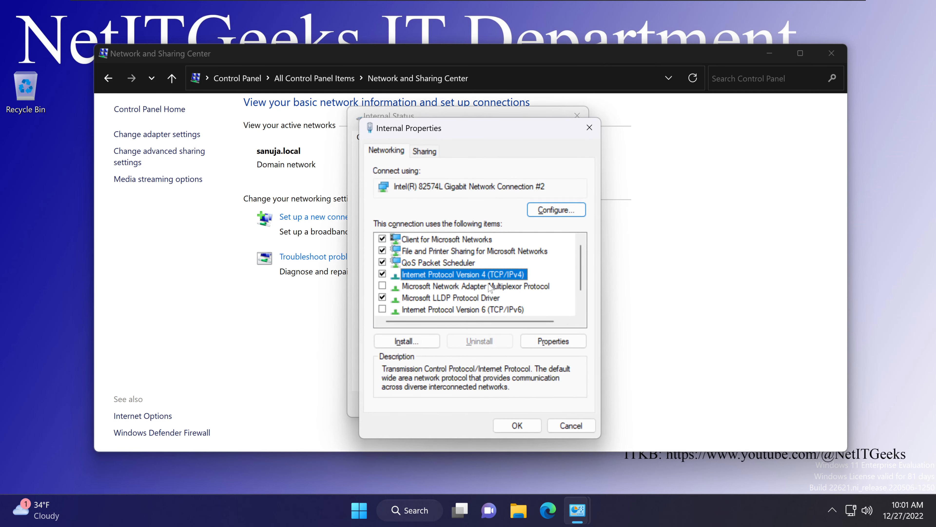
left_click(553, 341)
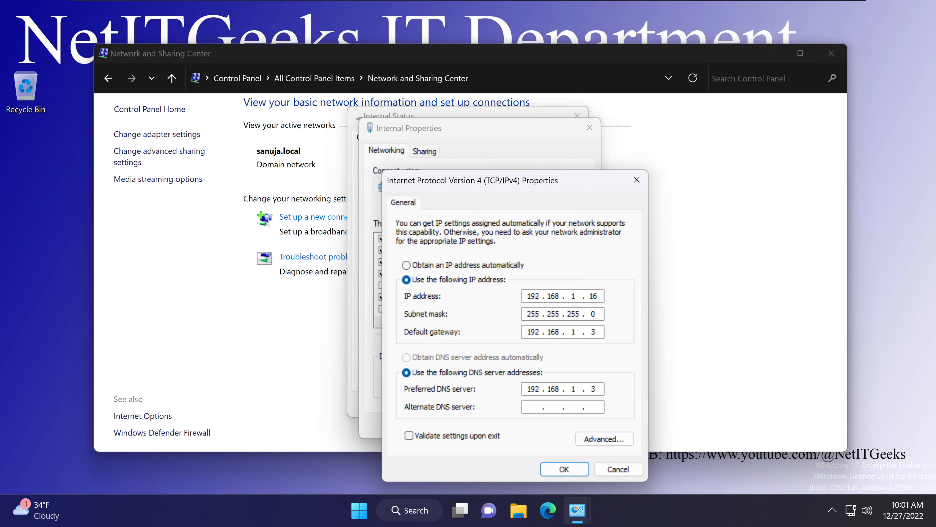
left_click(505, 268)
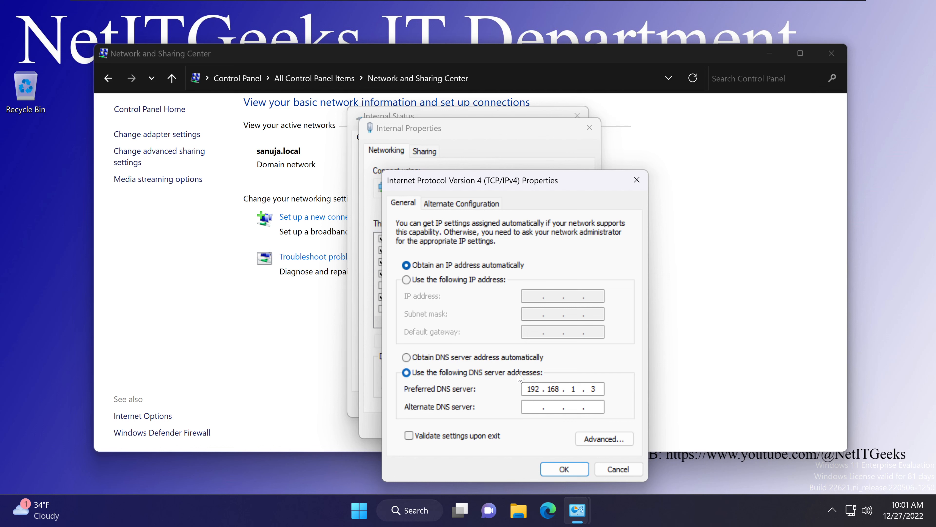
left_click(471, 359)
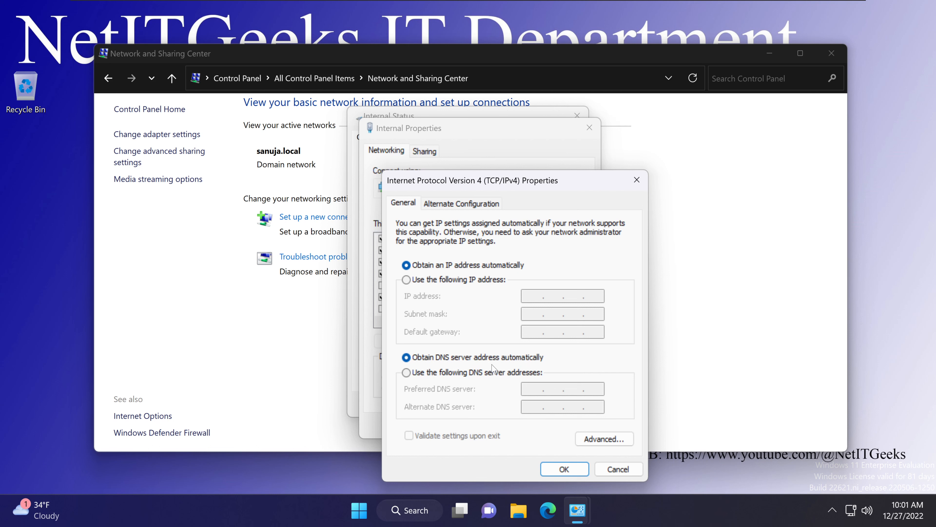
left_click(566, 466)
left_click(534, 427)
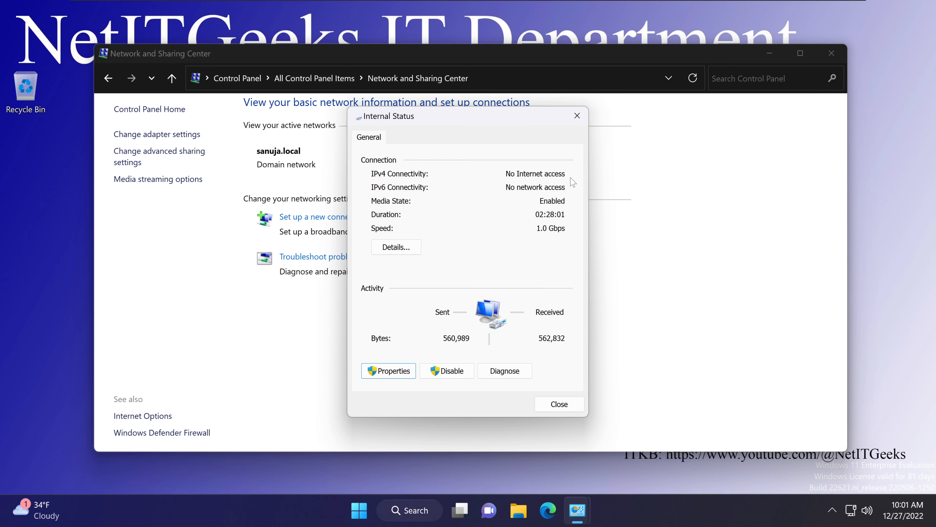
left_click(577, 116)
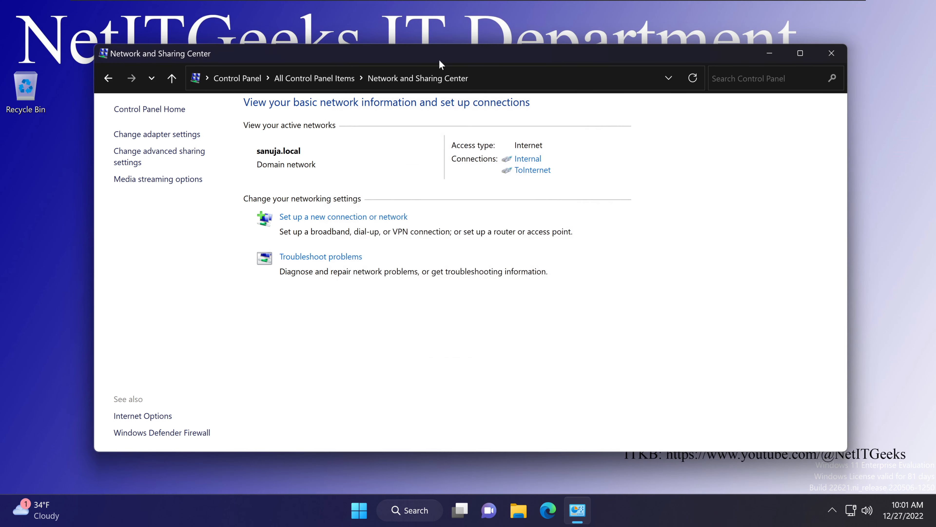
Switch to the Windows Server 2022 virtual machine, refresh the scope's address leases and fit the Name column to show the client's full name.
left_click(334, 5)
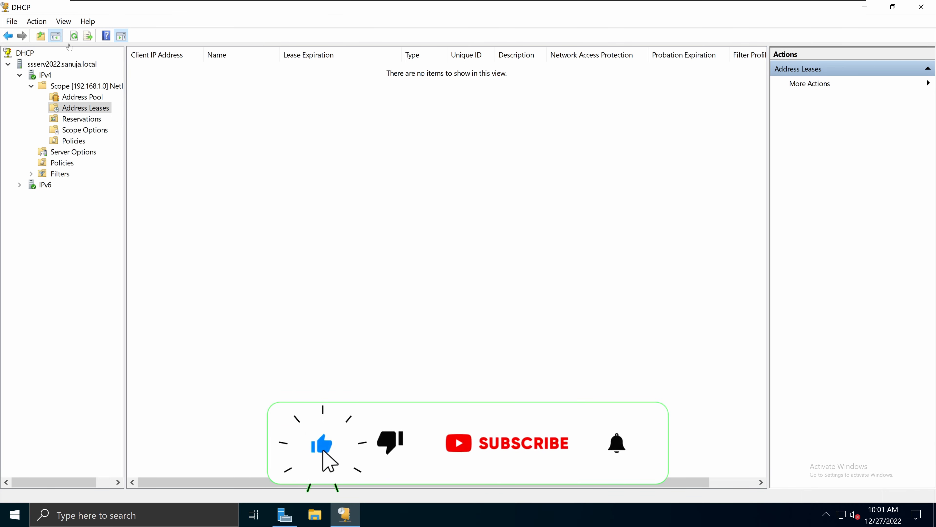
left_click(74, 36)
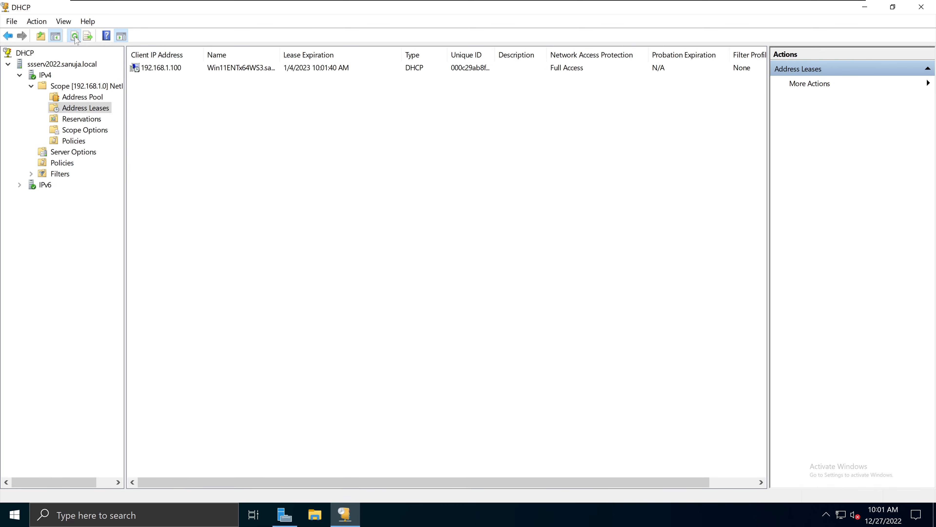
left_click_drag(278, 56, 360, 55)
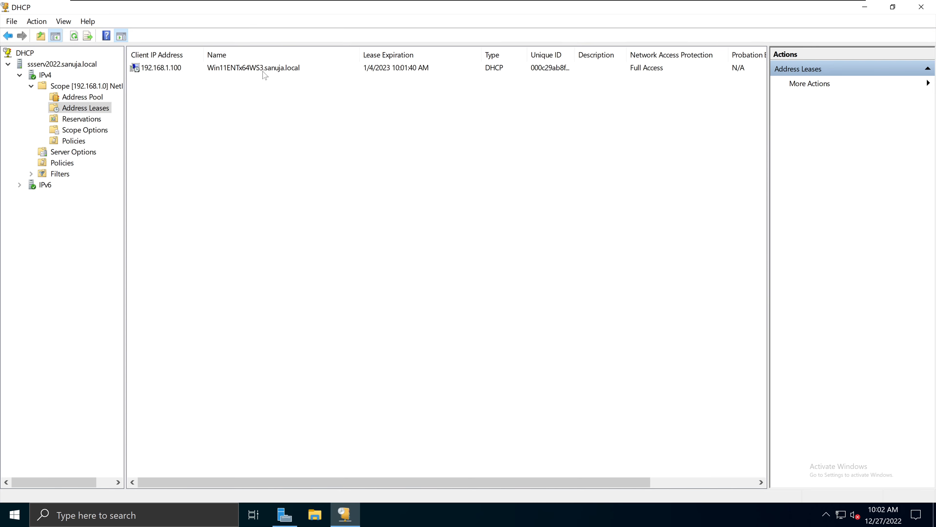
left_click(250, 72)
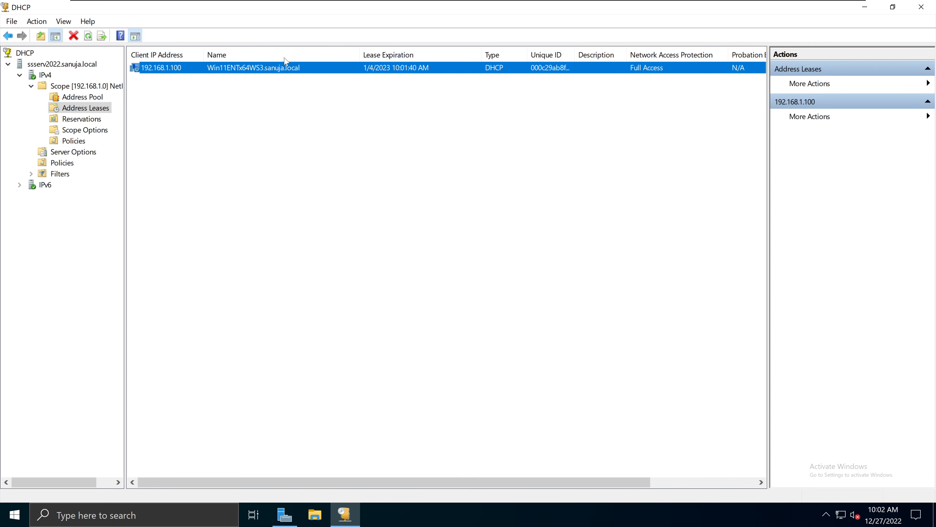
left_click_drag(328, 59, 329, 59)
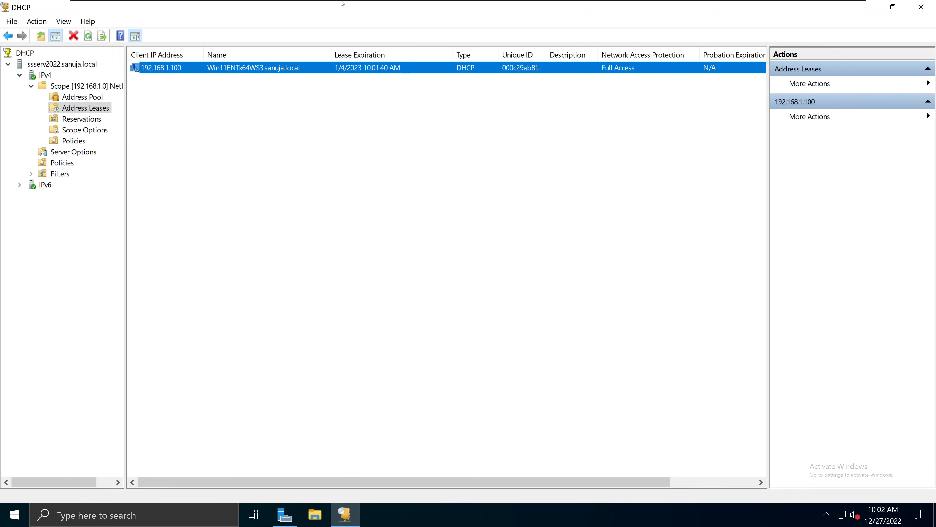
mouse_move(352, 3)
left_click(409, 6)
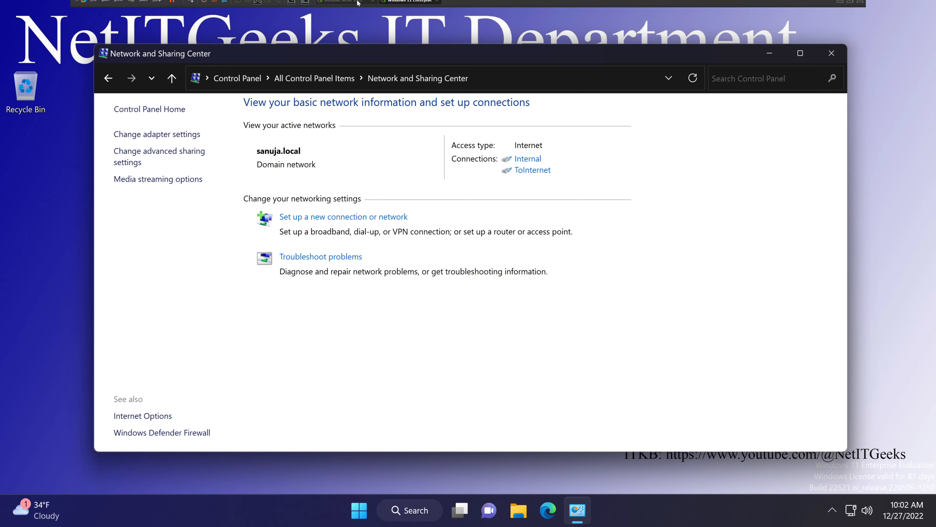
left_click(345, 6)
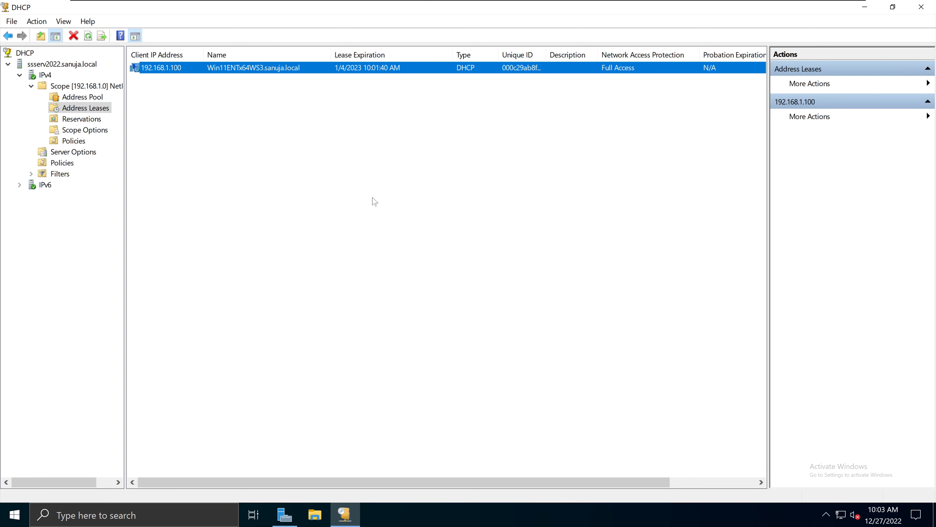
Switch to the Windows 11 Enterprise virtual machine and run ipconfig /all in Command Prompt.
left_click(408, 6)
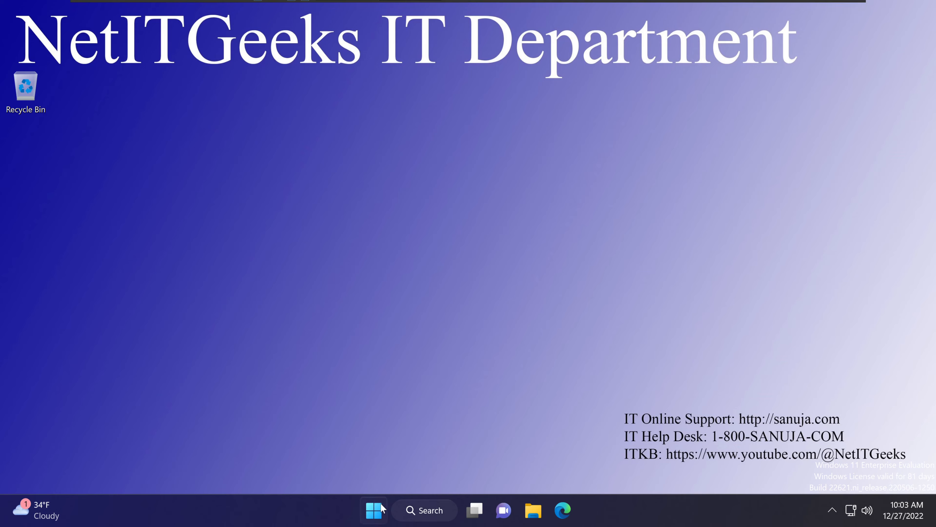
left_click(380, 511)
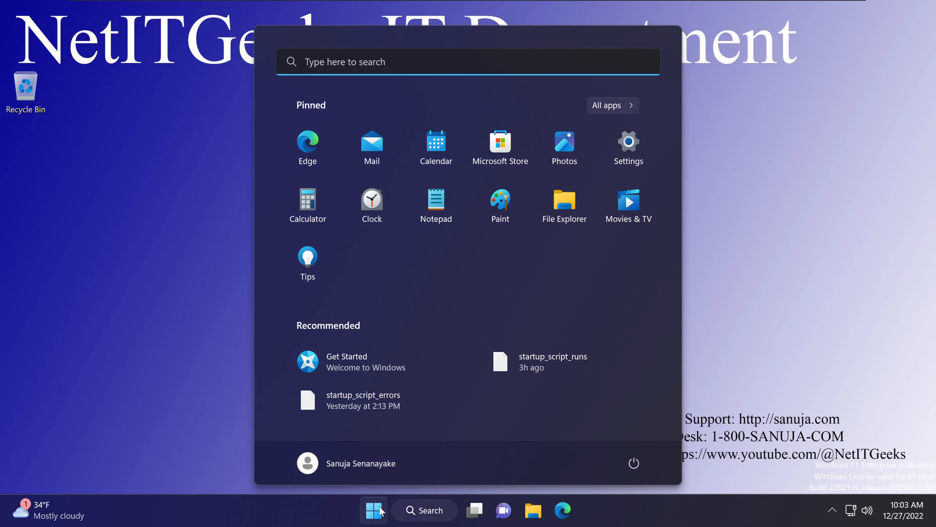
type("cmd")
key("Return")
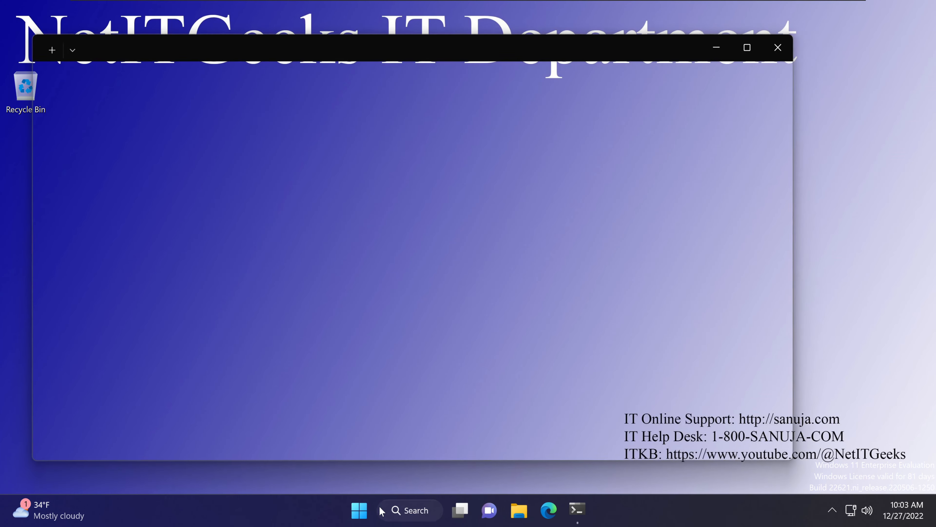
type("ipc")
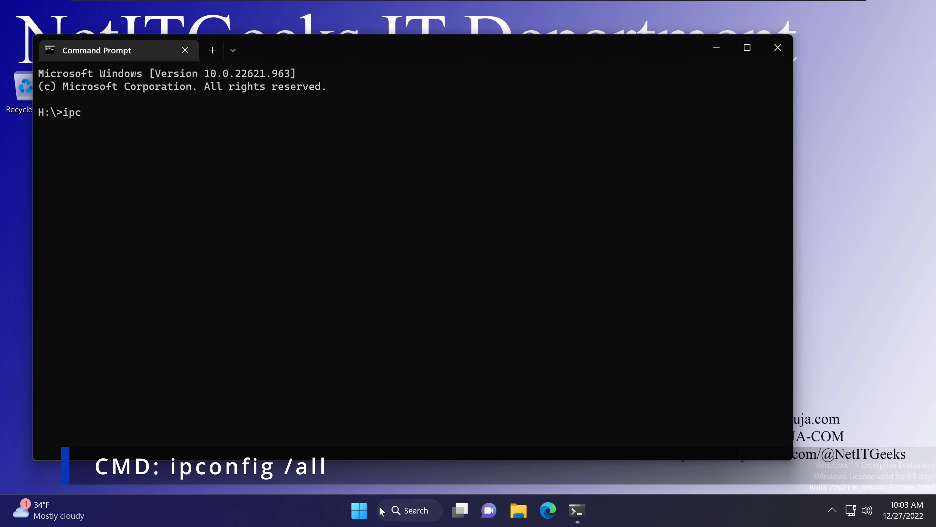
type("onfig /all")
key("Return")
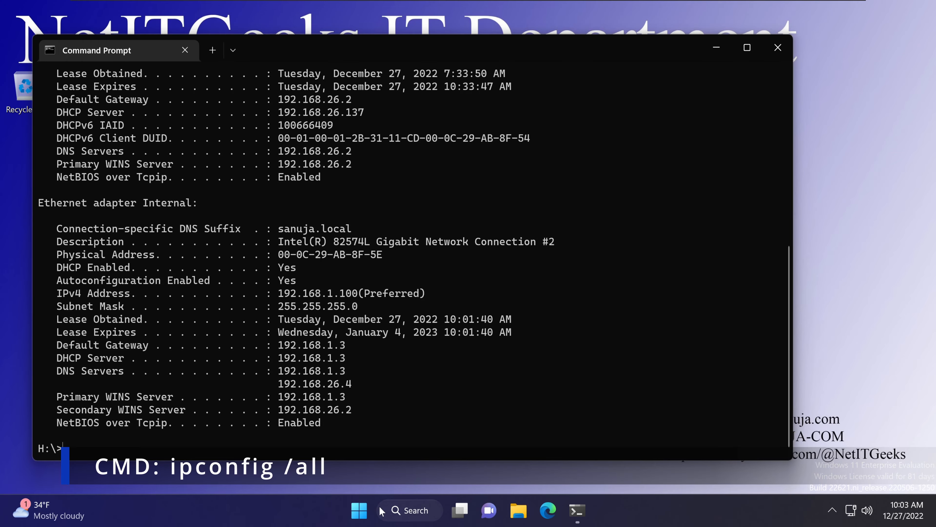
Examine the ToInternet and Internal Ethernet adapter sections in the ipconfig output.
left_click_drag(481, 58, 478, 35)
scroll(479, 266, "up", 5)
scroll(481, 266, "up", 1)
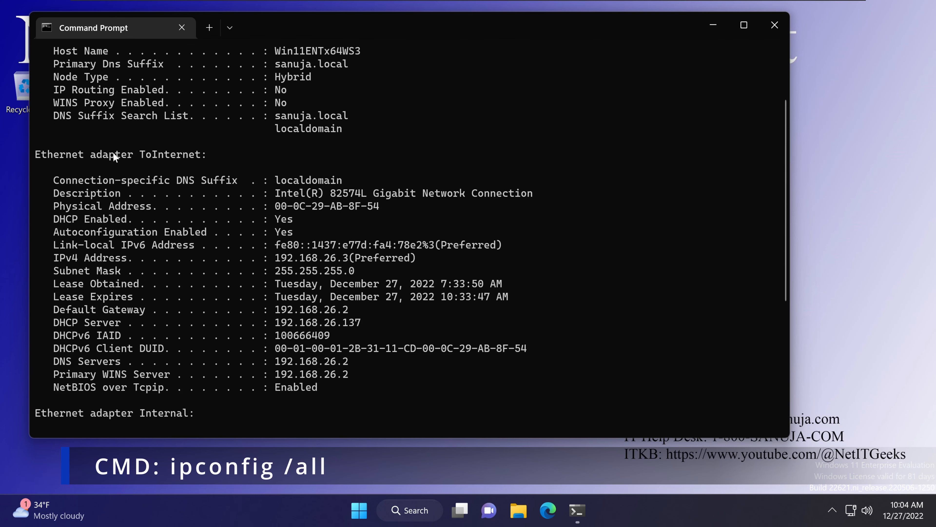
left_click_drag(113, 156, 212, 156)
scroll(343, 187, "down", 3)
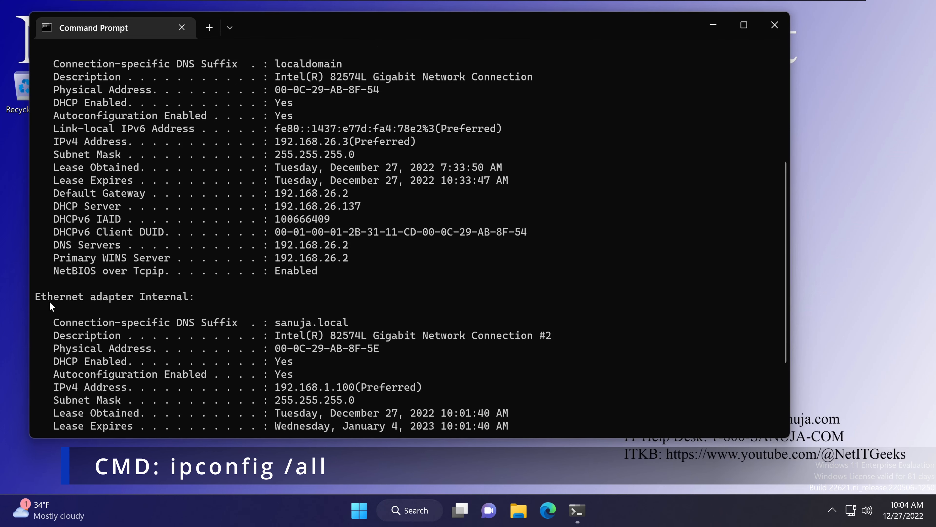
left_click_drag(53, 297, 217, 312)
left_click(206, 298)
scroll(207, 298, "down", 3)
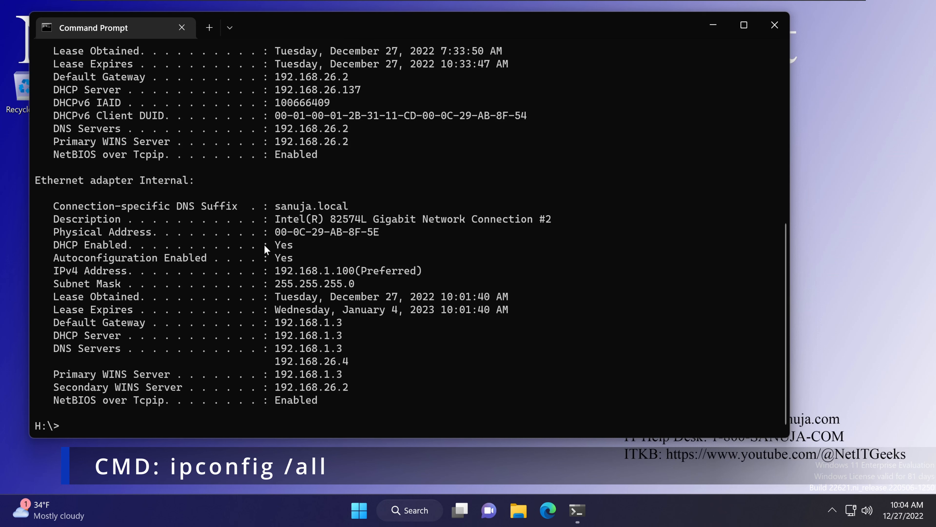
Highlight the Internal adapter's DHCP Enabled and IPv4 Address lines and compare the address with the lease on the Windows Server 2022 machine.
mouse_move(259, 3)
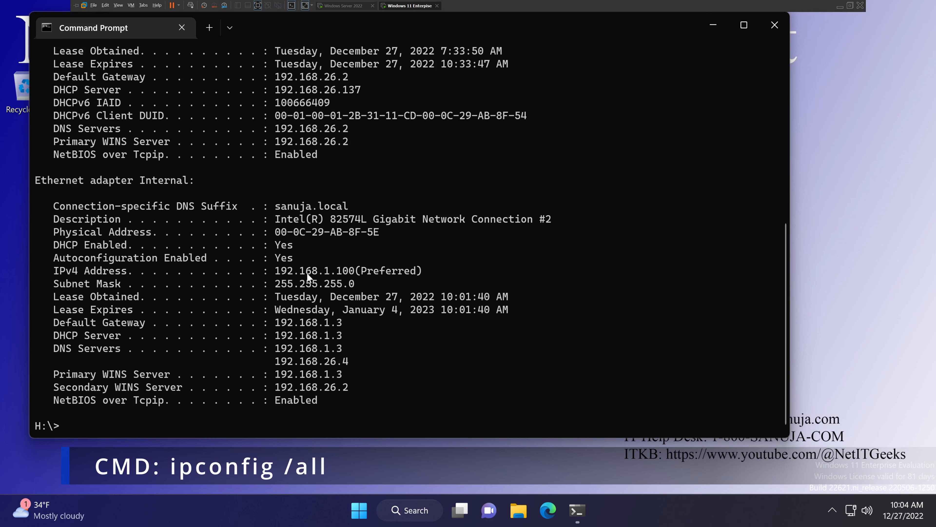
left_click_drag(272, 247, 275, 248)
left_click_drag(56, 245, 298, 248)
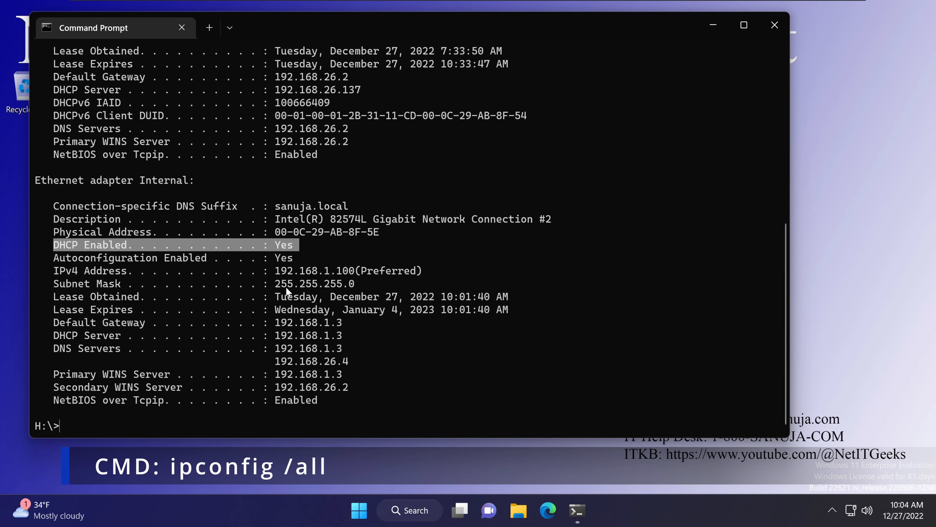
left_click_drag(55, 271, 420, 269)
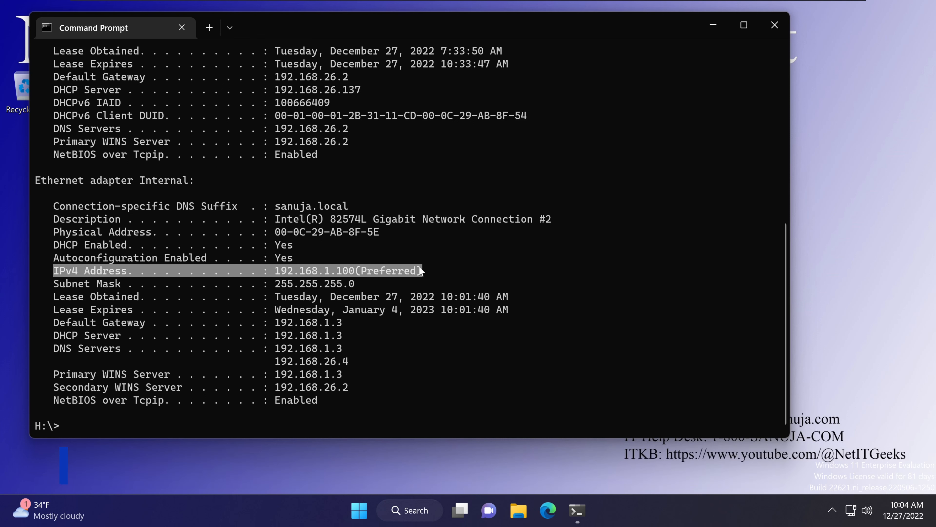
left_click(346, 7)
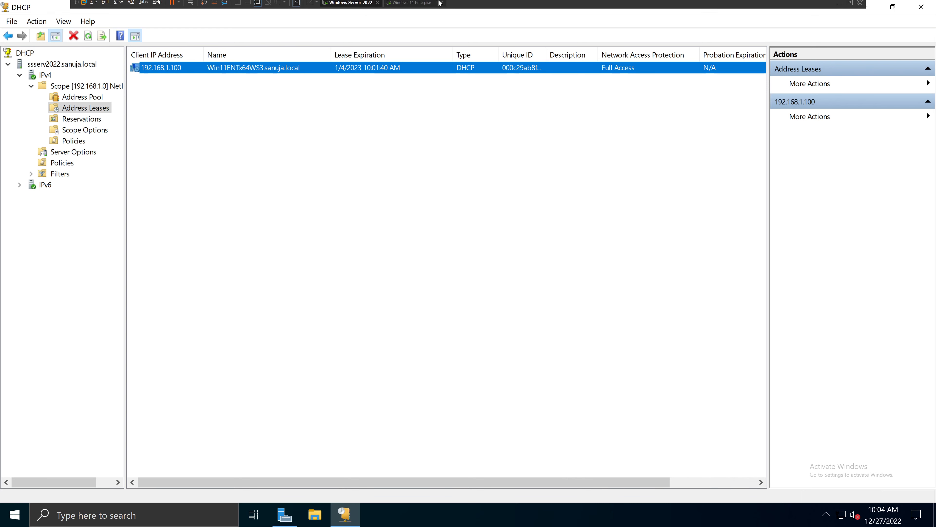
left_click(411, 6)
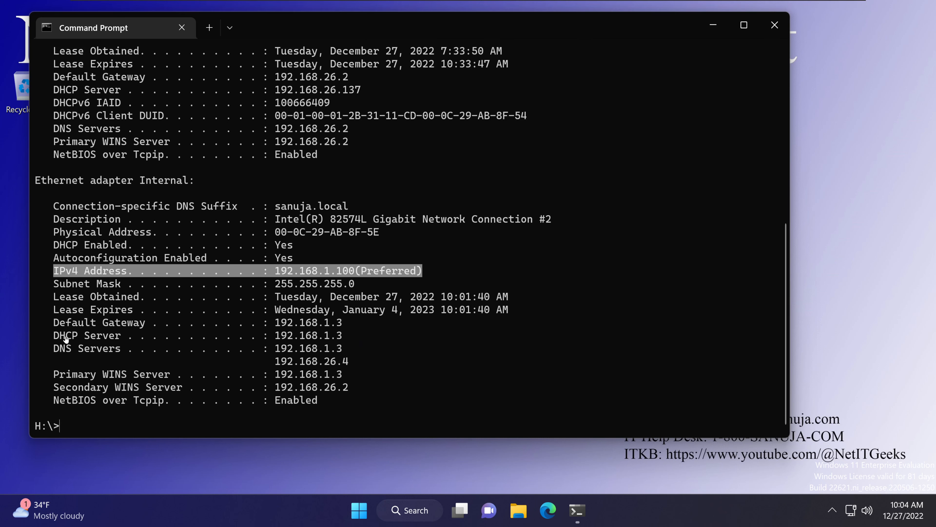
Check the Internal adapter's DHCP Server and DNS Servers entries against the LANSegment address in Server Manager on the Windows Server 2022 machine.
left_click_drag(55, 337, 342, 338)
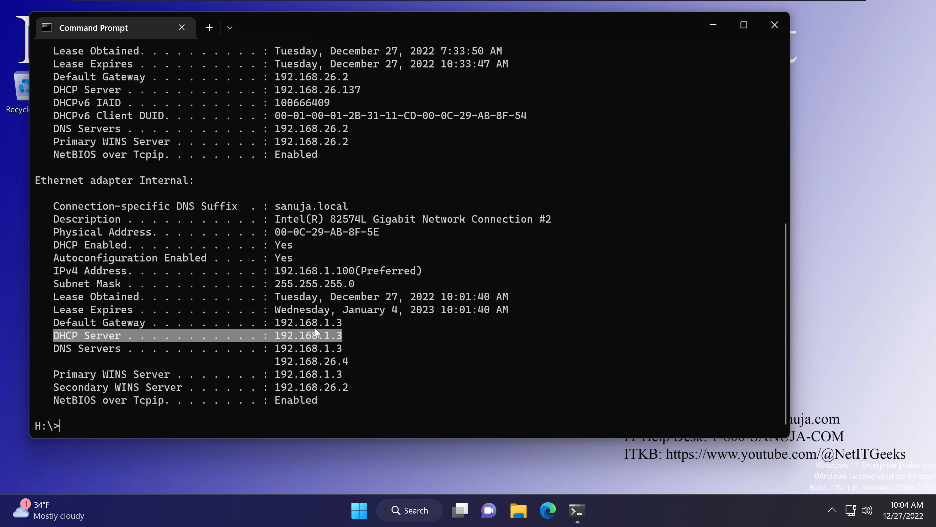
mouse_move(460, 3)
left_click(363, 7)
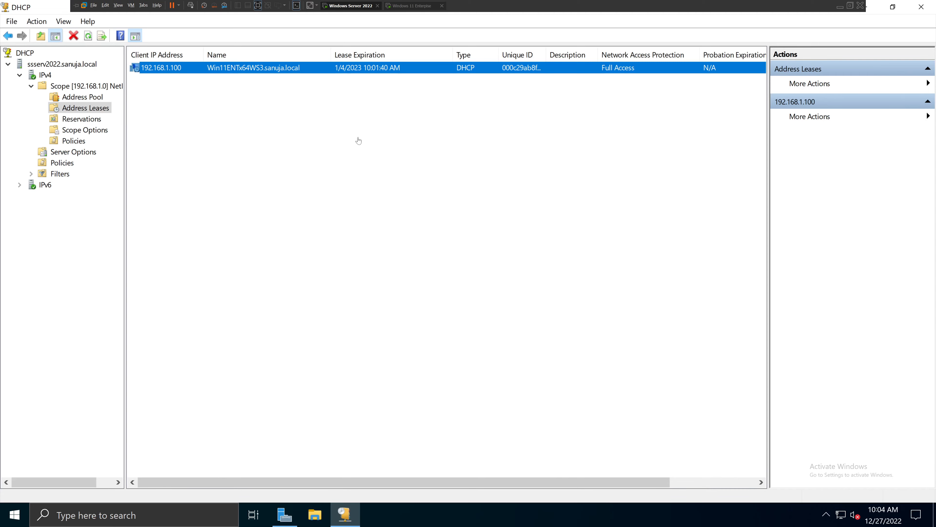
left_click(285, 514)
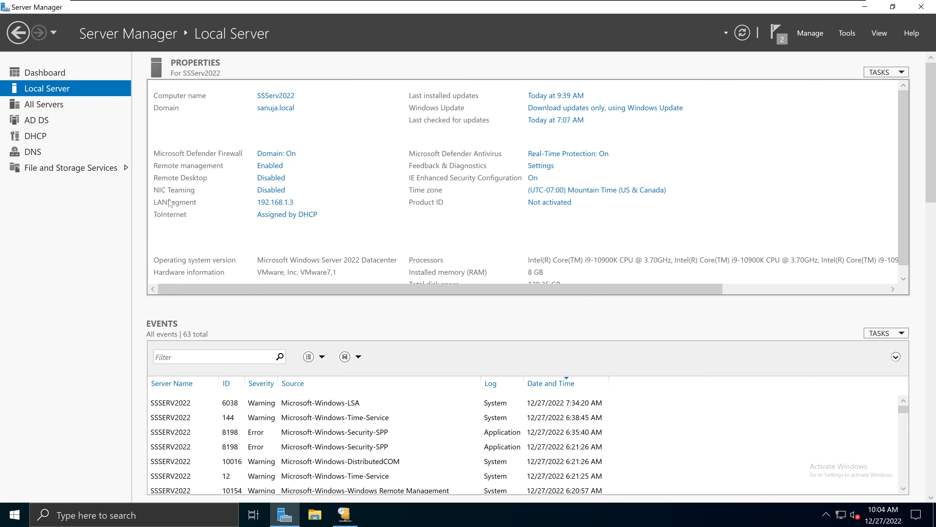
left_click(277, 203)
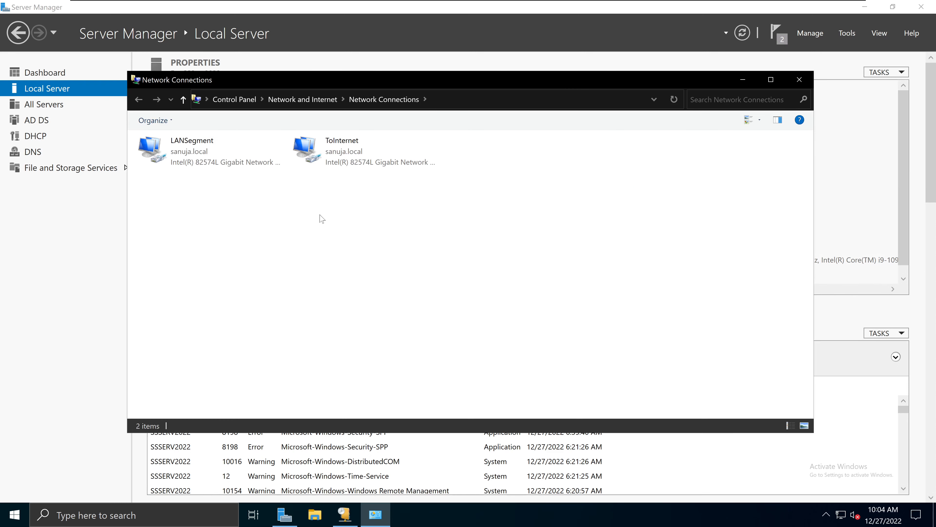
left_click(799, 79)
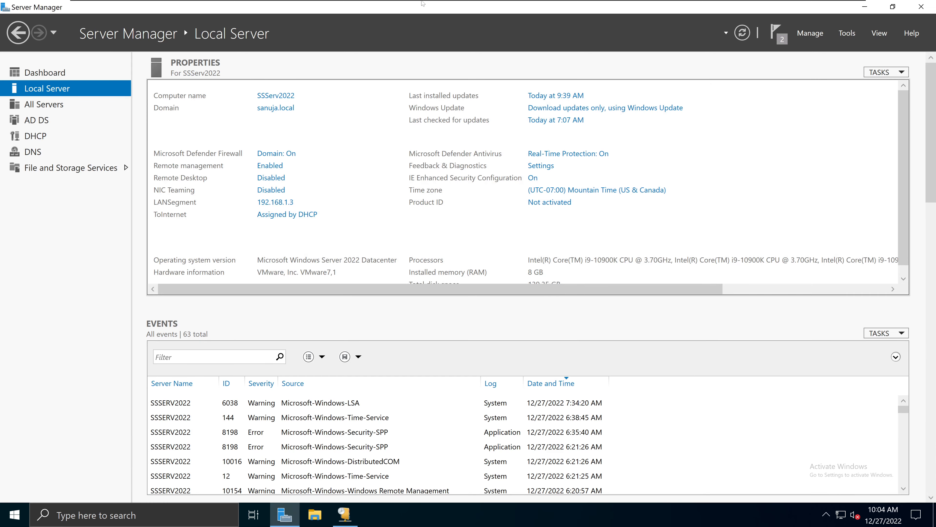
left_click(419, 3)
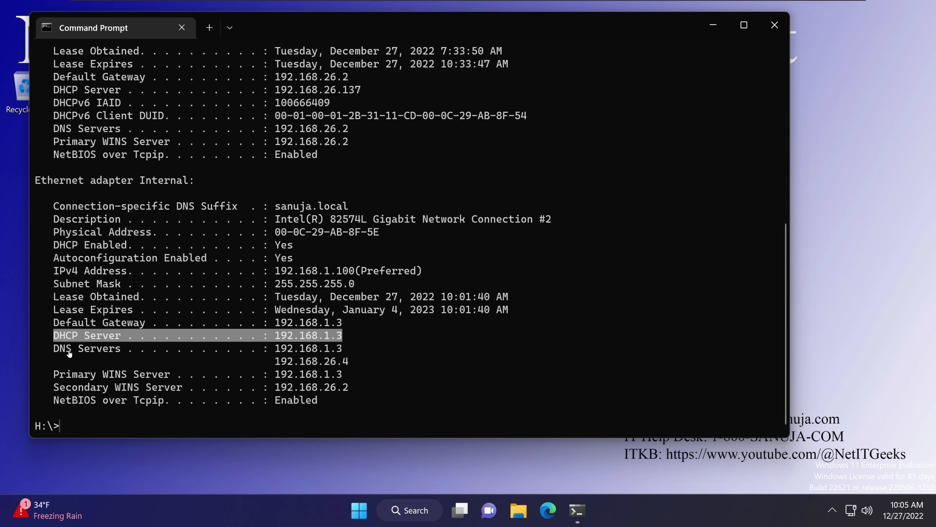
left_click_drag(54, 349, 359, 348)
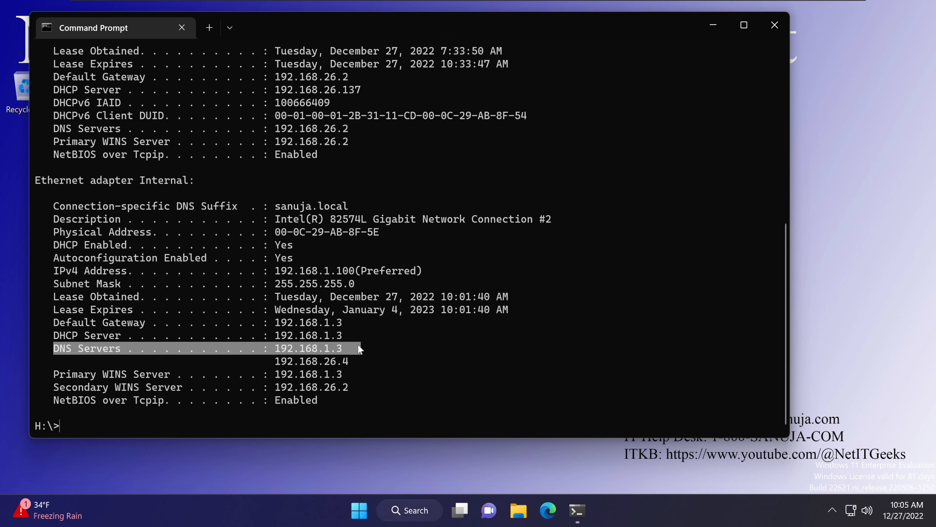
Return to the DHCP console on the Windows Server 2022 virtual machine and close it.
left_click(348, 6)
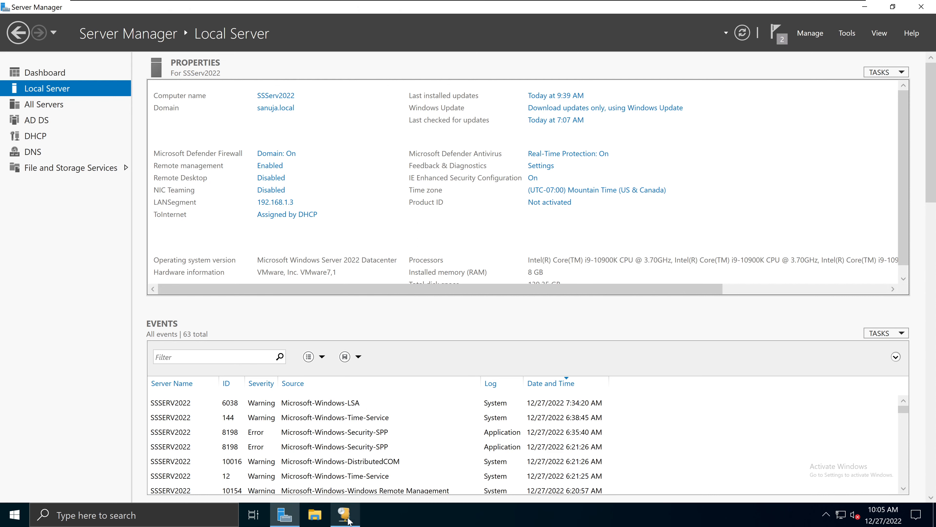
mouse_move(349, 520)
left_click(355, 476)
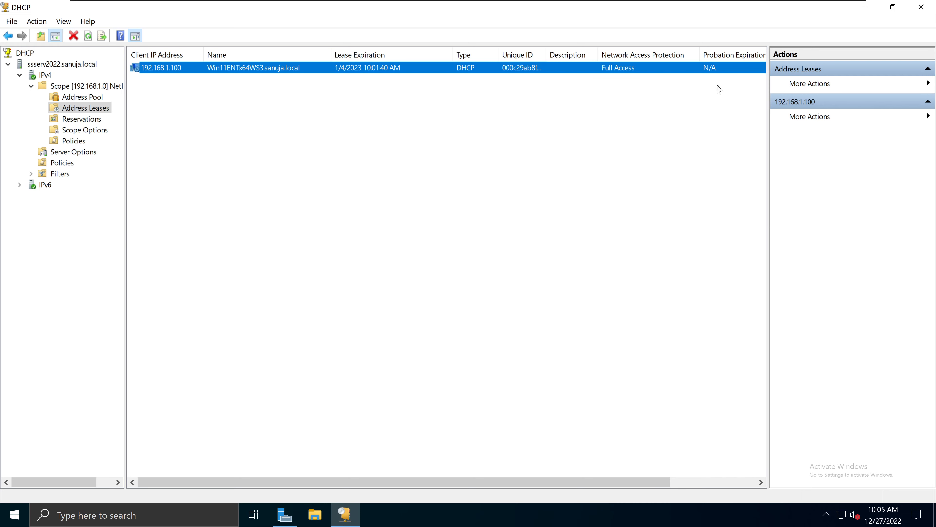
left_click(923, 6)
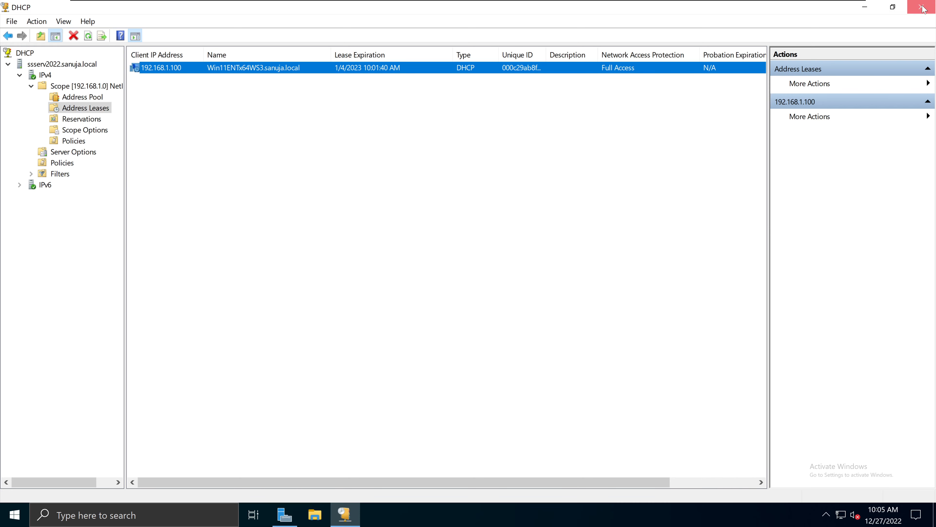